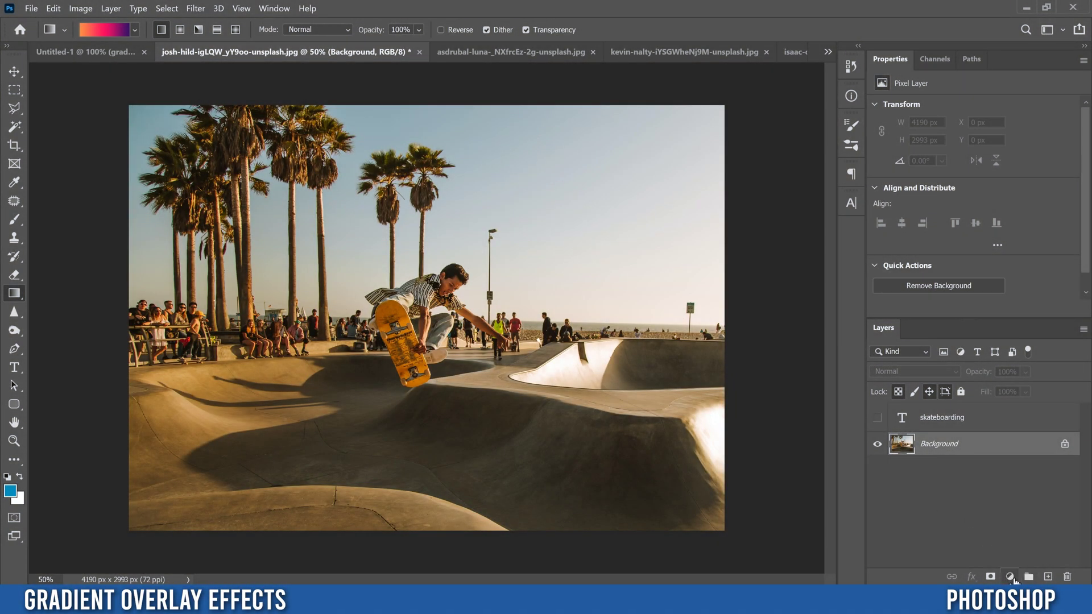
# Add a Gradient Fill layer over the photo using the orange-pink-purple Red_07 preset from the Reds group.
pyautogui.click(1011, 577)
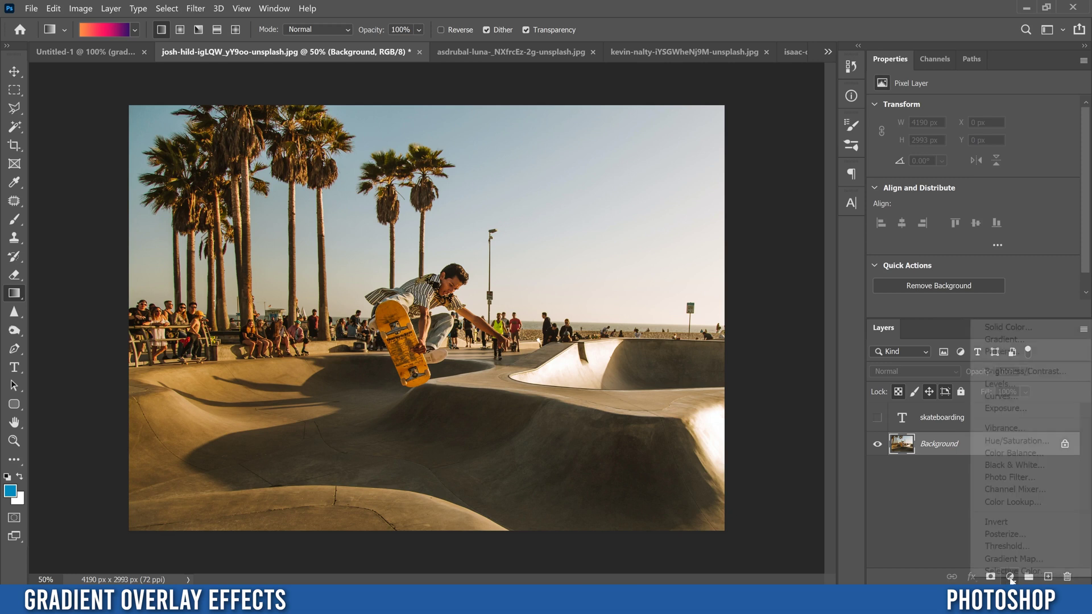
pyautogui.click(1006, 340)
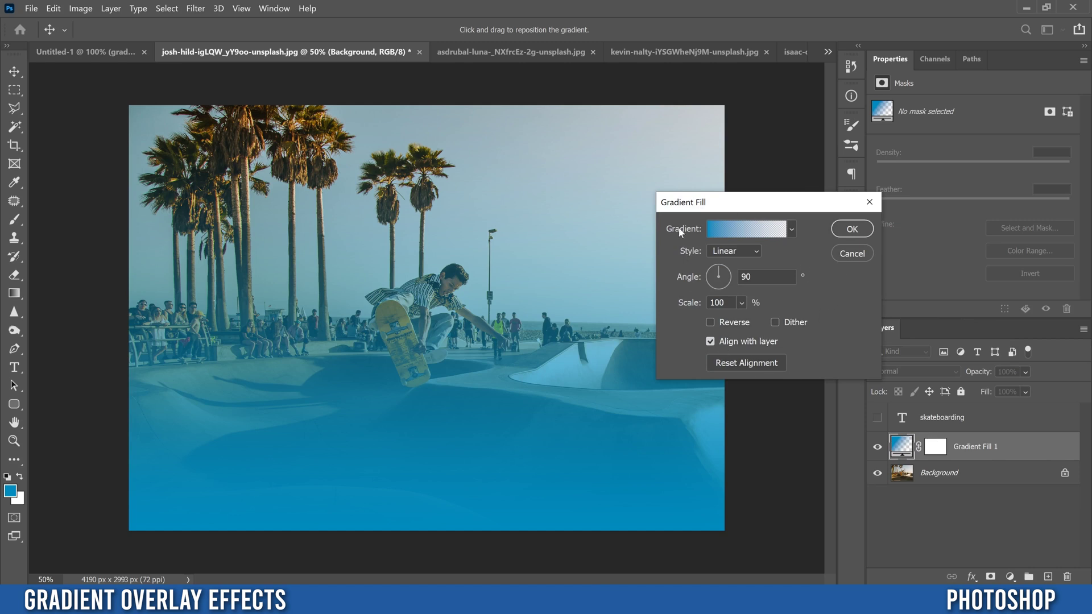
pyautogui.click(743, 229)
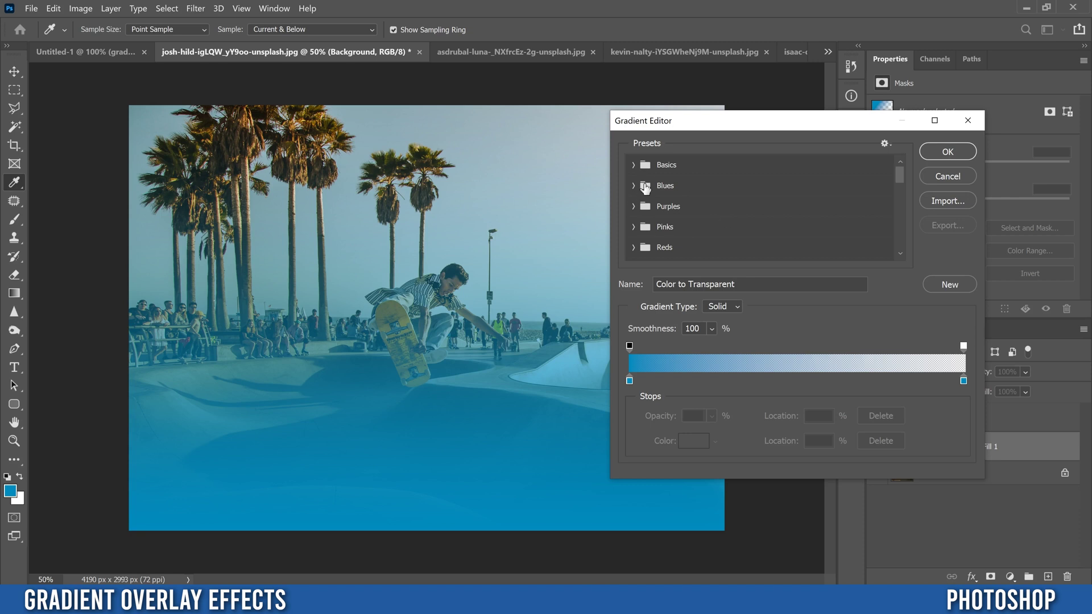
pyautogui.scroll(-1, 682, 210)
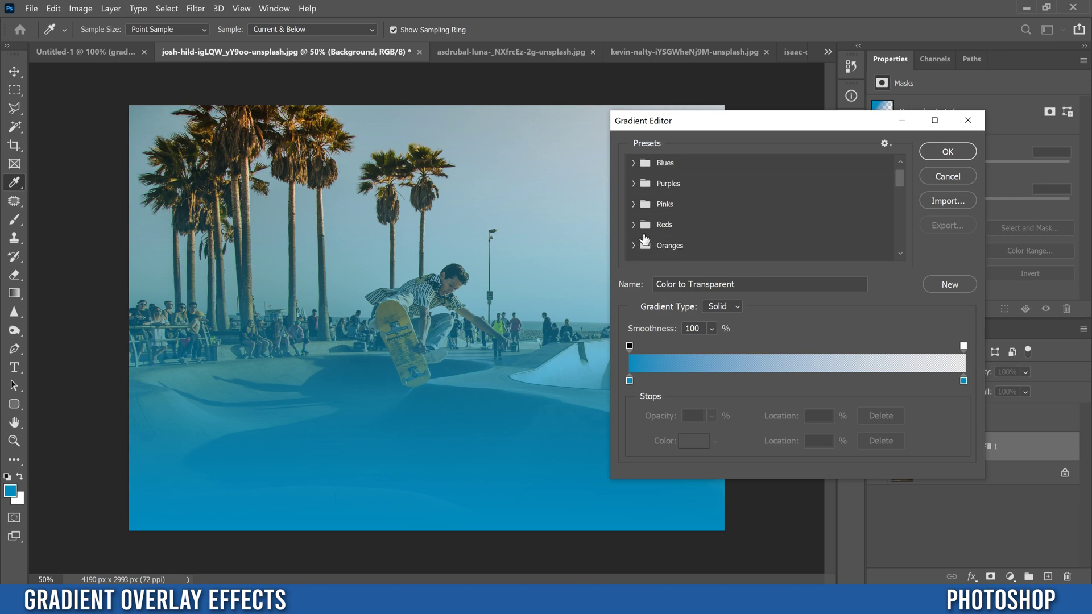
pyautogui.click(636, 225)
pyautogui.scroll(-1, 773, 214)
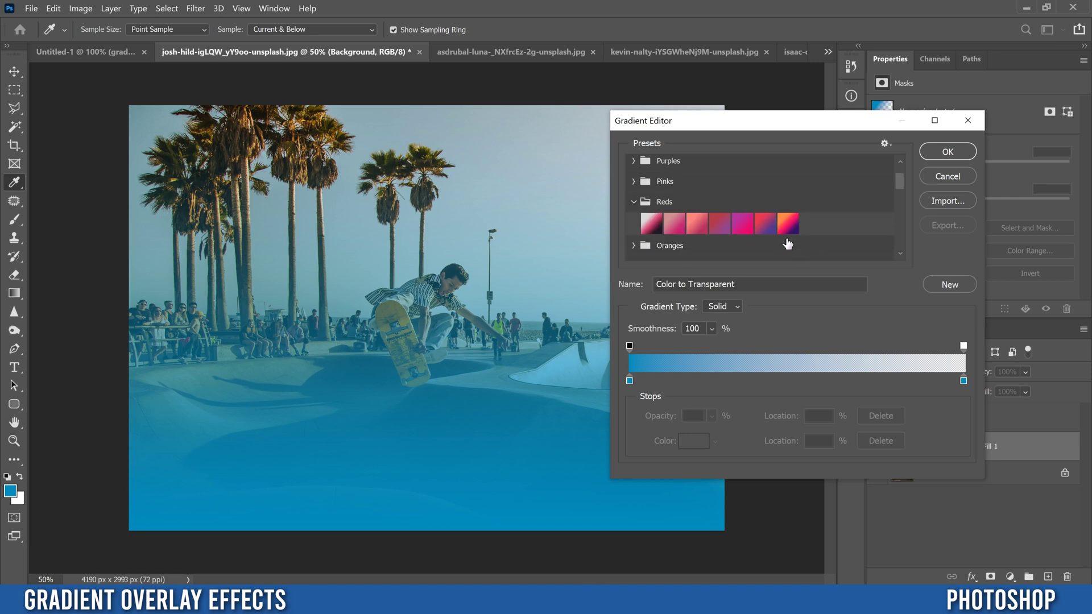
pyautogui.click(788, 224)
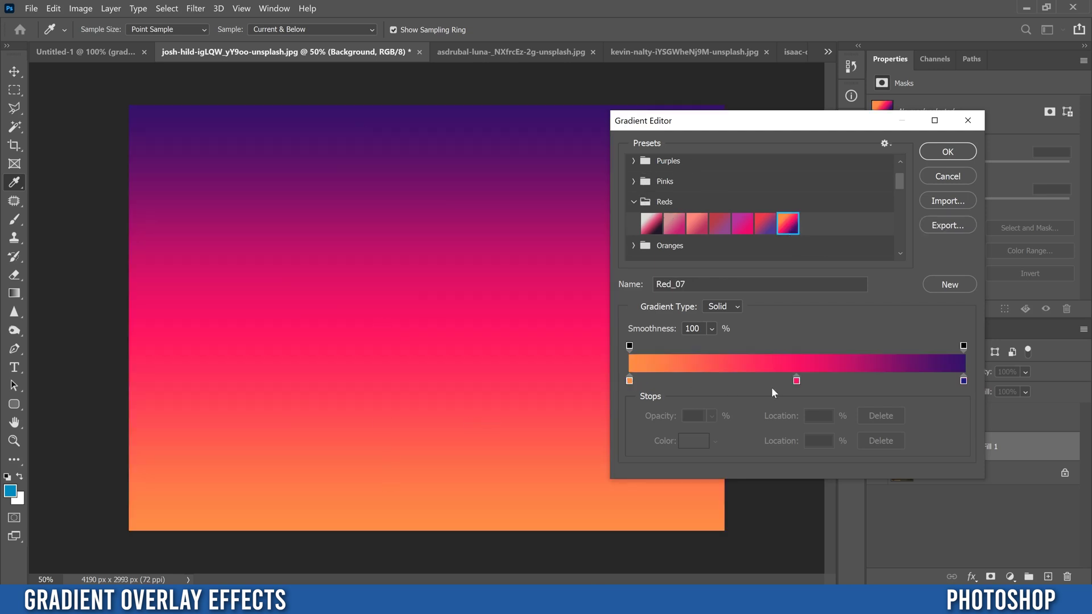
# Change the gradient's orange starting color stop to yellow, ffc844.
pyautogui.click(629, 381)
pyautogui.click(689, 443)
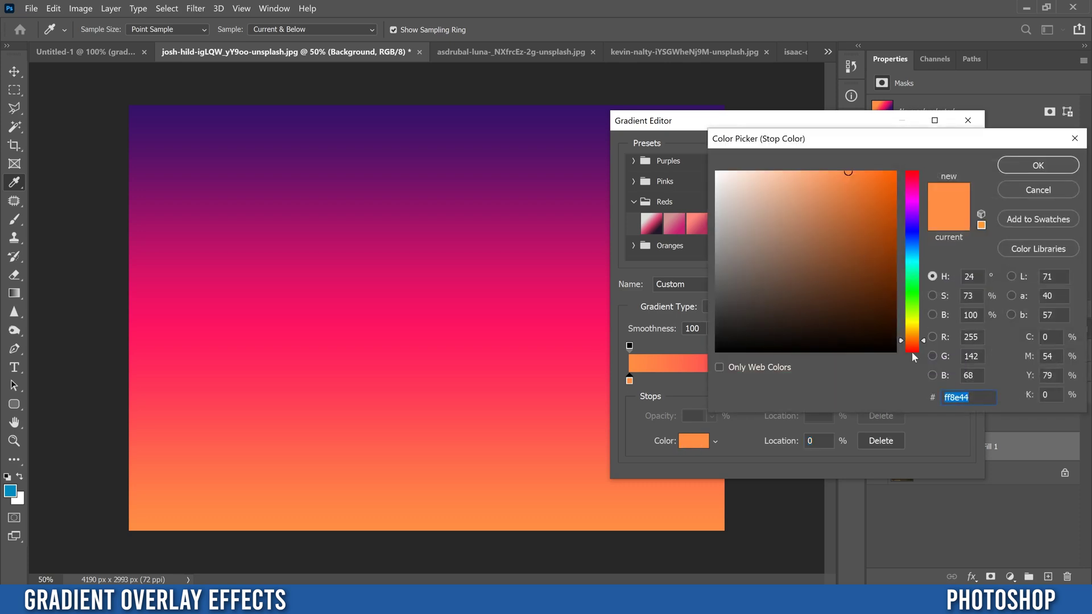
pyautogui.moveTo(919, 342); pyautogui.dragTo(921, 336)
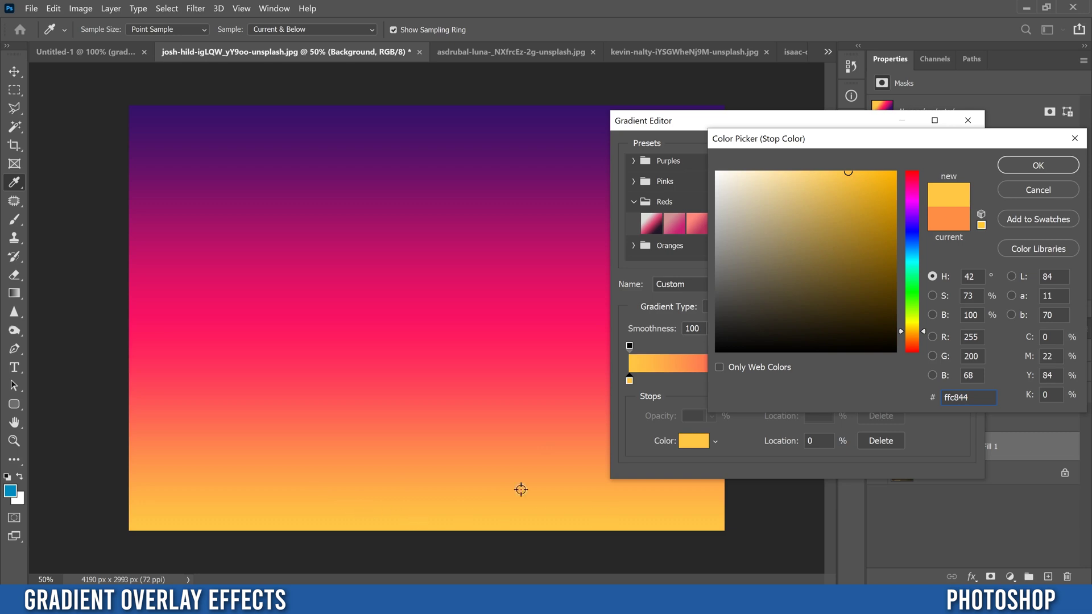
pyautogui.click(1020, 166)
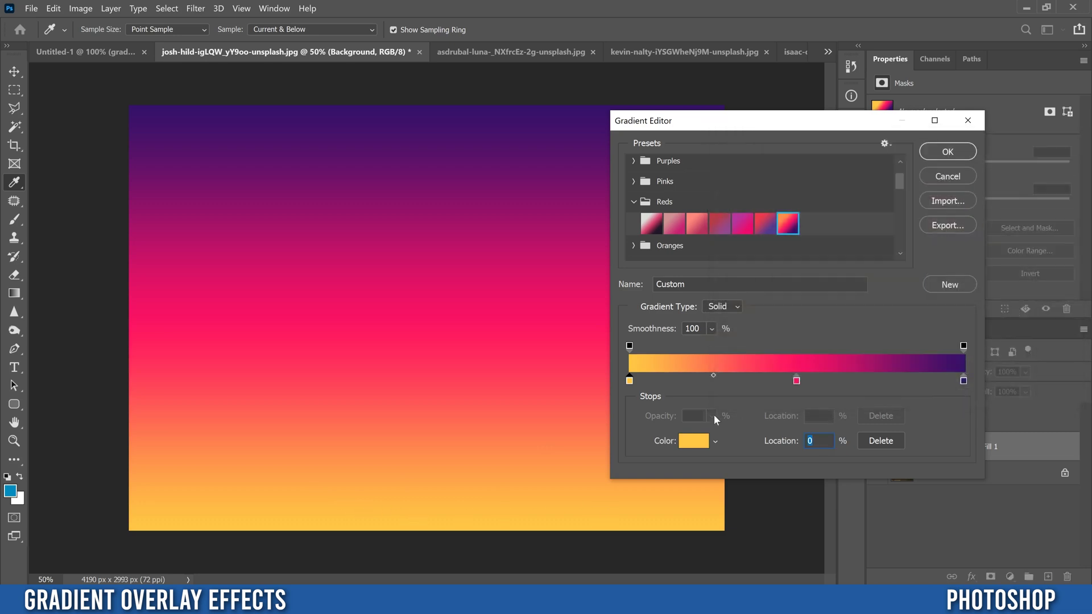
# Add a color stop at about 72% between the pink and purple stops and color it cyan, 44e7ff.
pyautogui.click(866, 383)
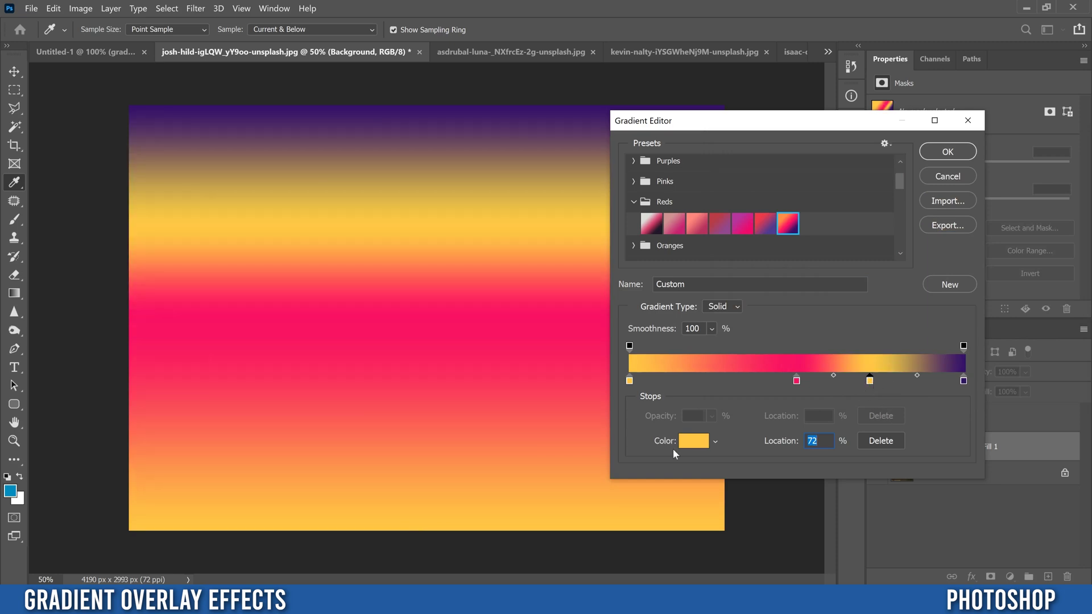
pyautogui.click(704, 442)
pyautogui.click(909, 259)
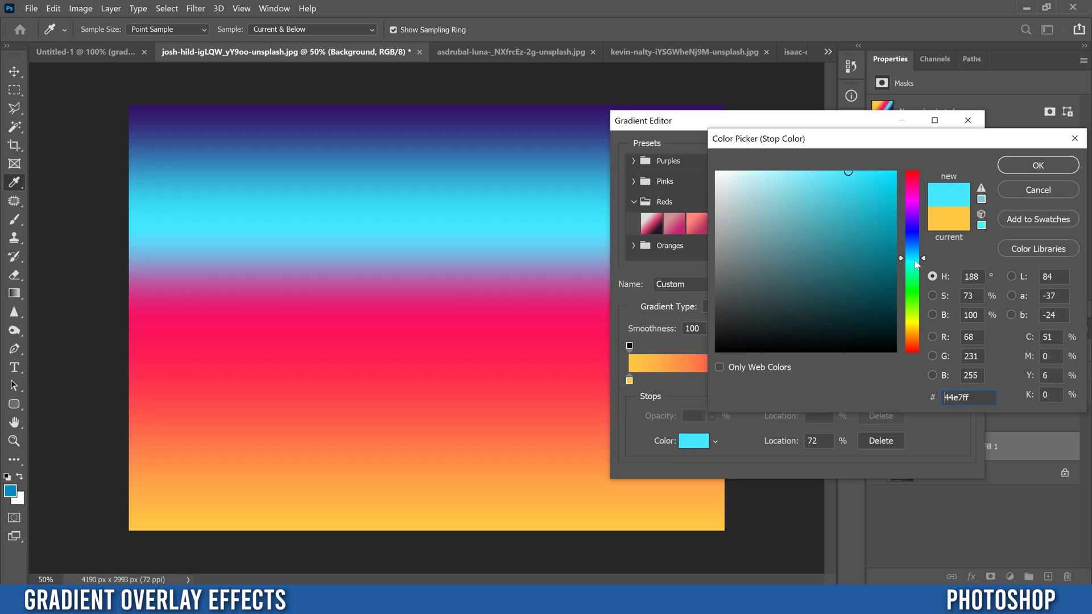
pyautogui.click(1026, 166)
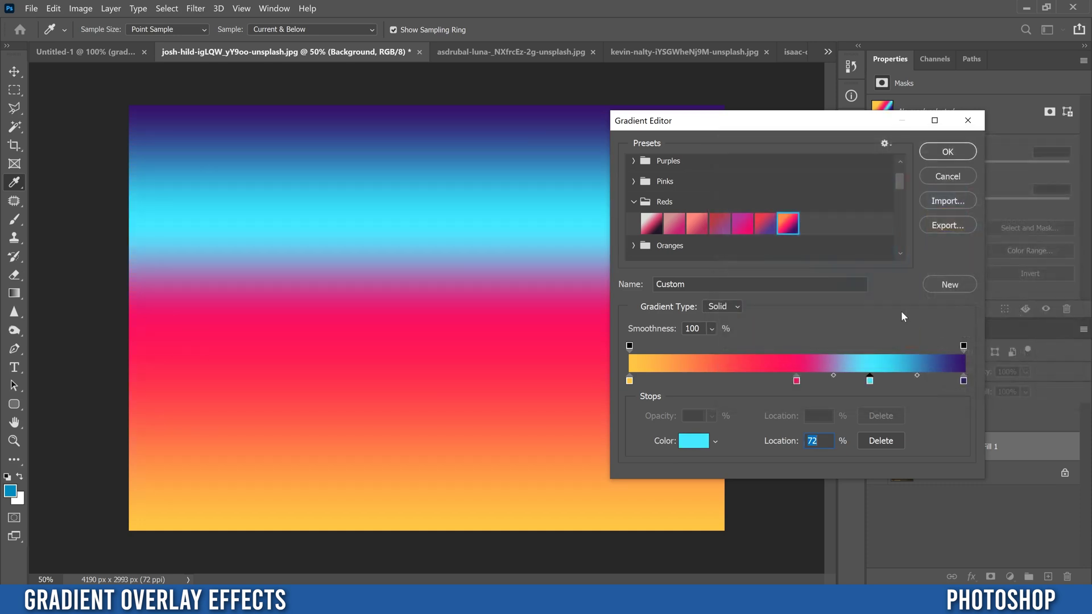
# Try different positions for the pink and cyan stops, including pink at about 33%, and remove the cyan stop.
pyautogui.moveTo(798, 385); pyautogui.dragTo(735, 385)
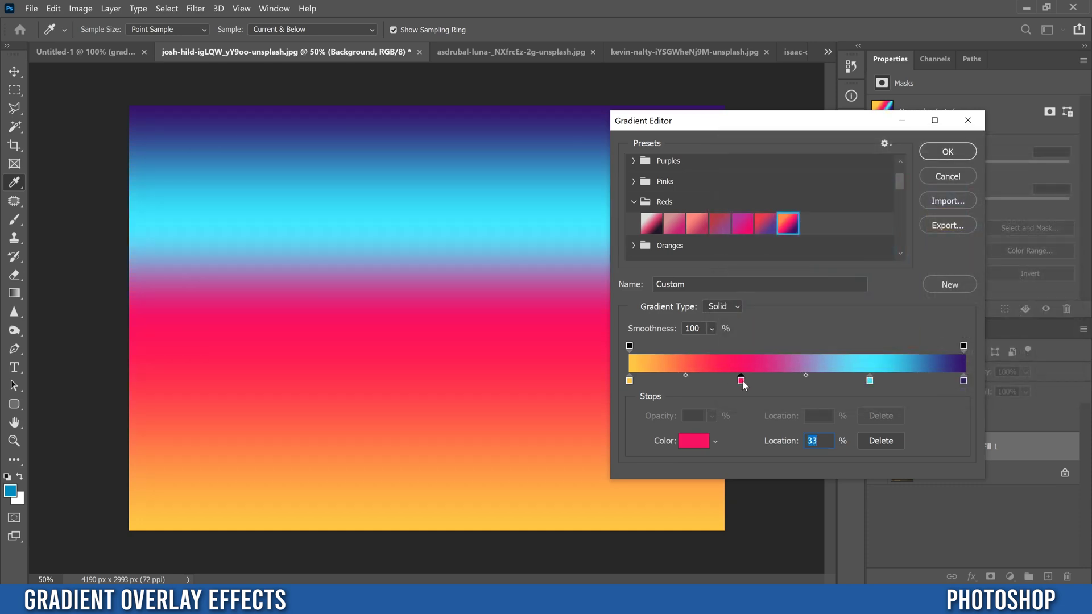
pyautogui.click(869, 382)
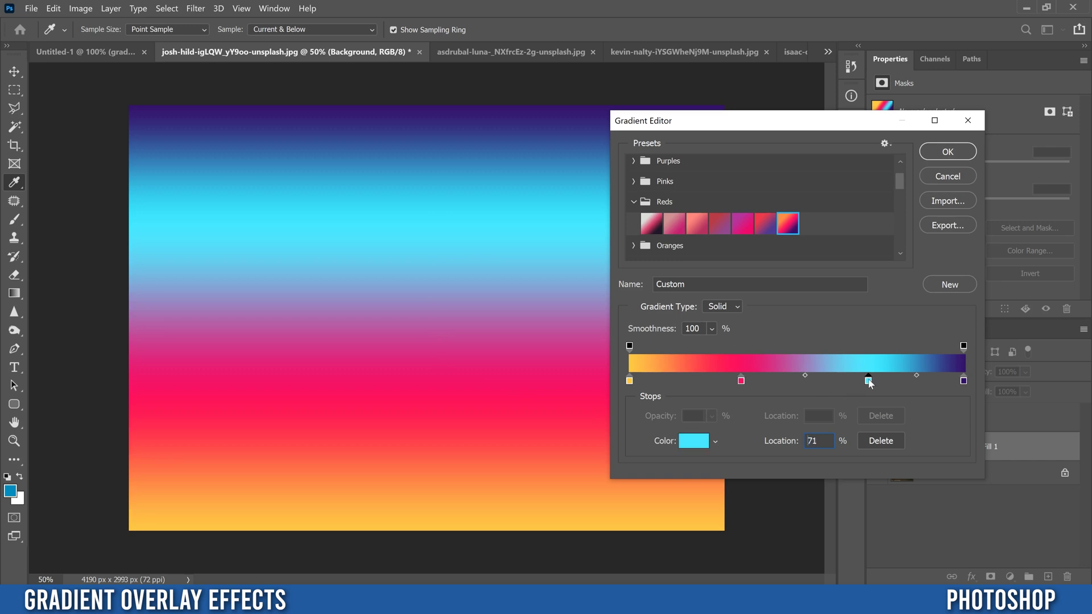
pyautogui.moveTo(869, 383); pyautogui.dragTo(855, 382)
pyautogui.moveTo(741, 385); pyautogui.dragTo(854, 449)
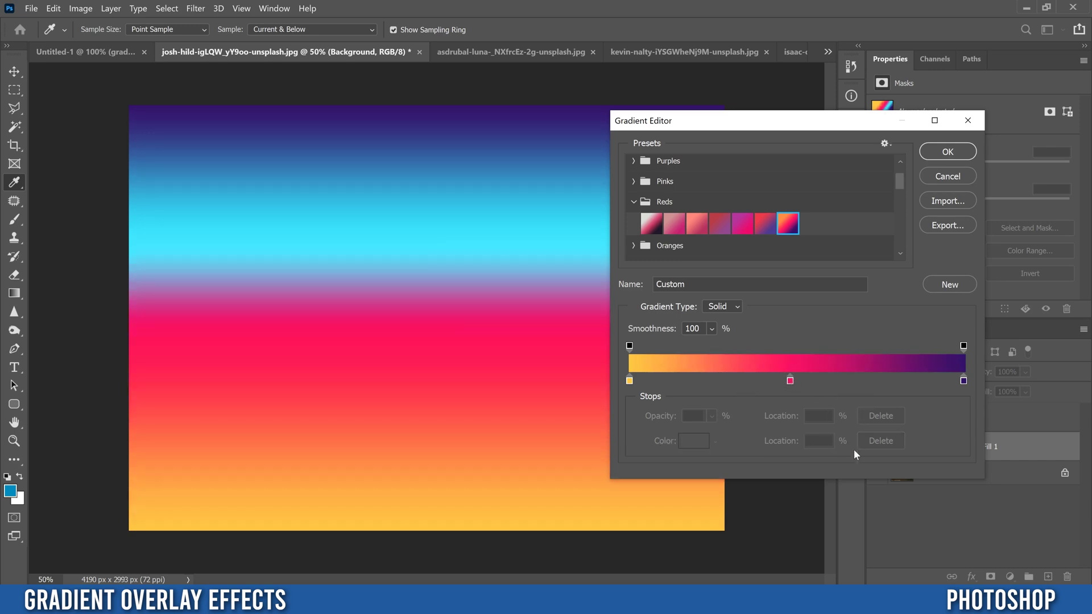
# Position the pink color stop at about 54% and accept the edited gradient.
pyautogui.click(790, 381)
pyautogui.moveTo(791, 386); pyautogui.dragTo(811, 383)
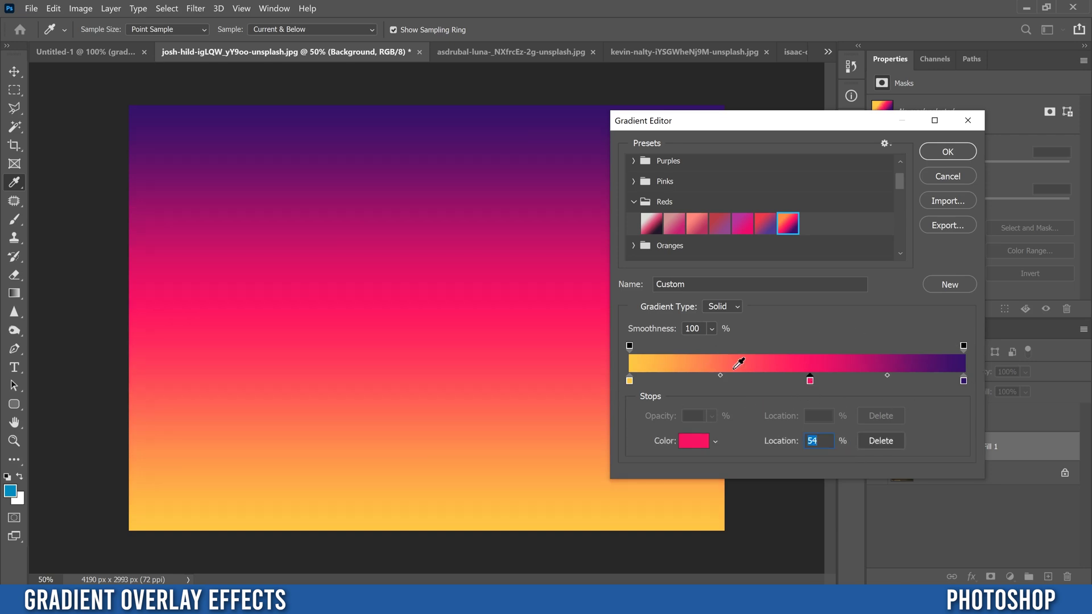
pyautogui.click(942, 152)
# Try the Radial style on the gradient fill and return it to Linear.
pyautogui.click(752, 250)
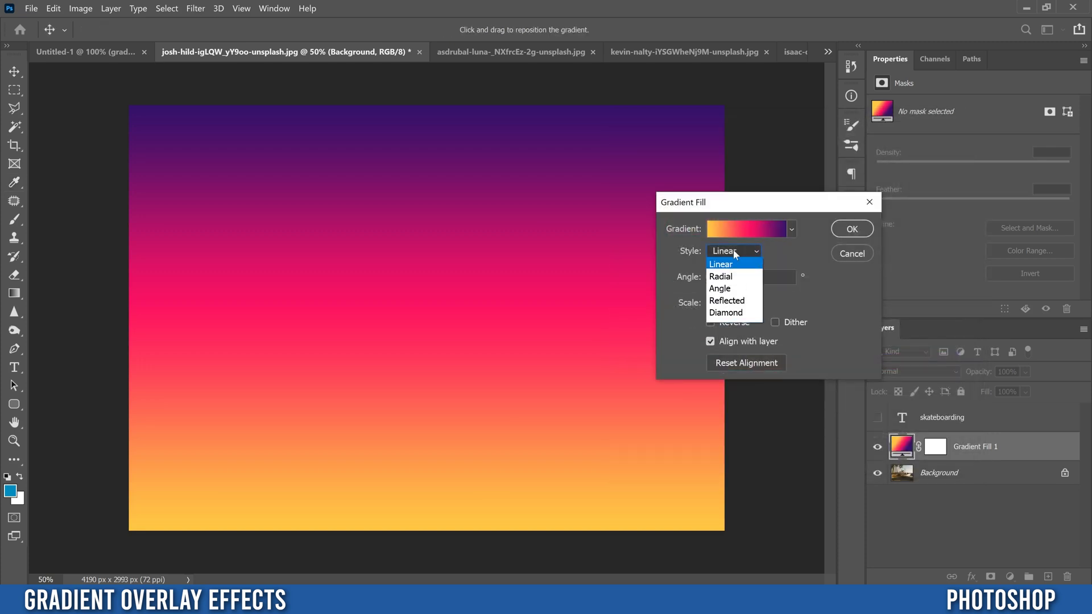
pyautogui.click(725, 277)
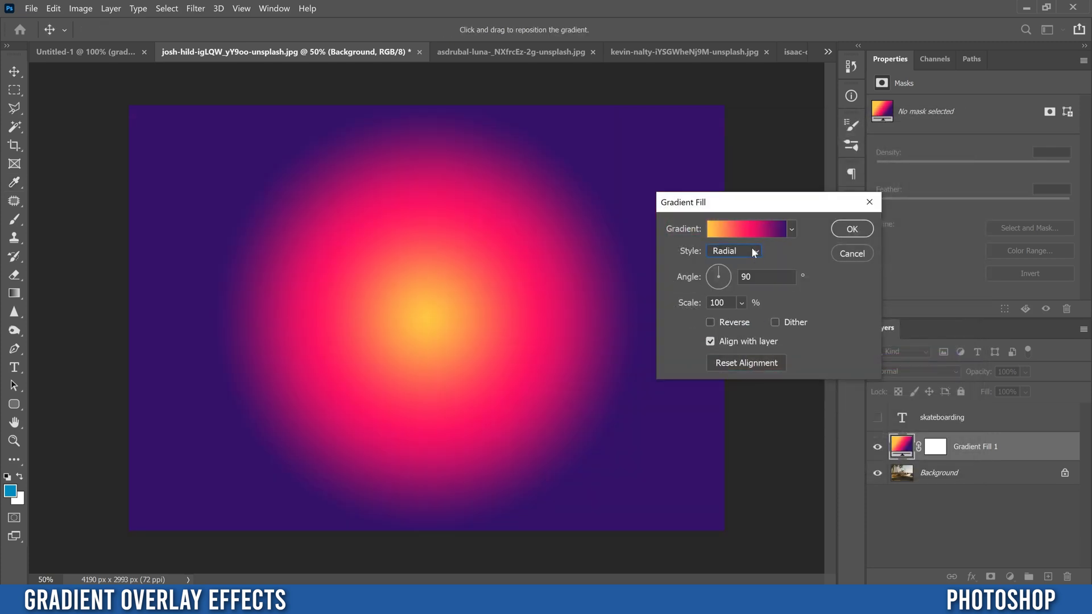
pyautogui.click(734, 251)
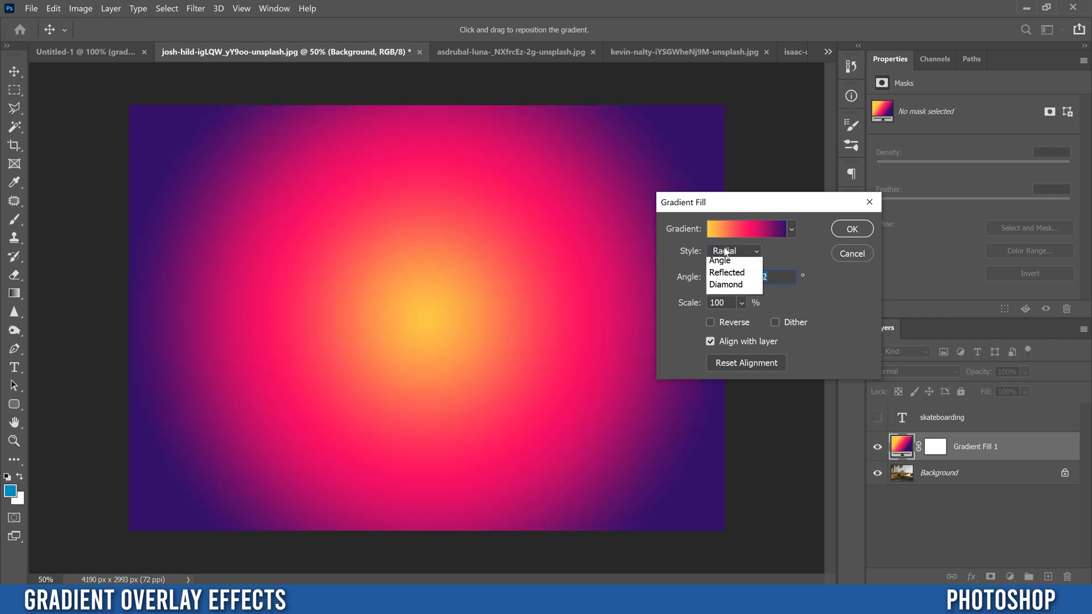
pyautogui.click(725, 260)
pyautogui.click(717, 271)
pyautogui.click(724, 278)
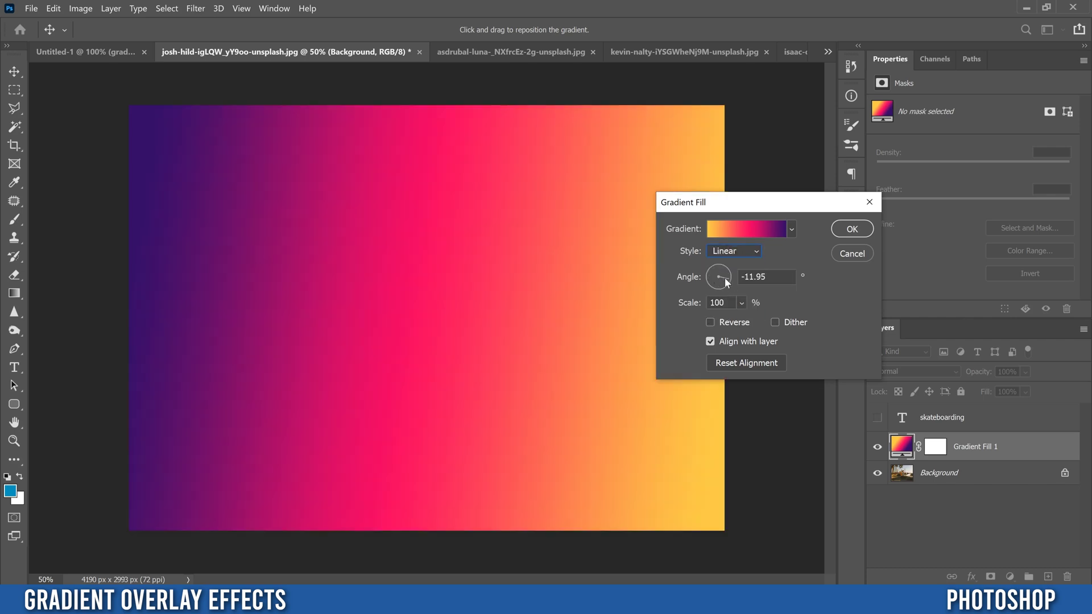
# Rotate the linear gradient to an angle of about -90.56° so yellow starts at the image's upper edge.
pyautogui.click(715, 266)
pyautogui.click(716, 267)
pyautogui.moveTo(716, 267); pyautogui.dragTo(719, 287)
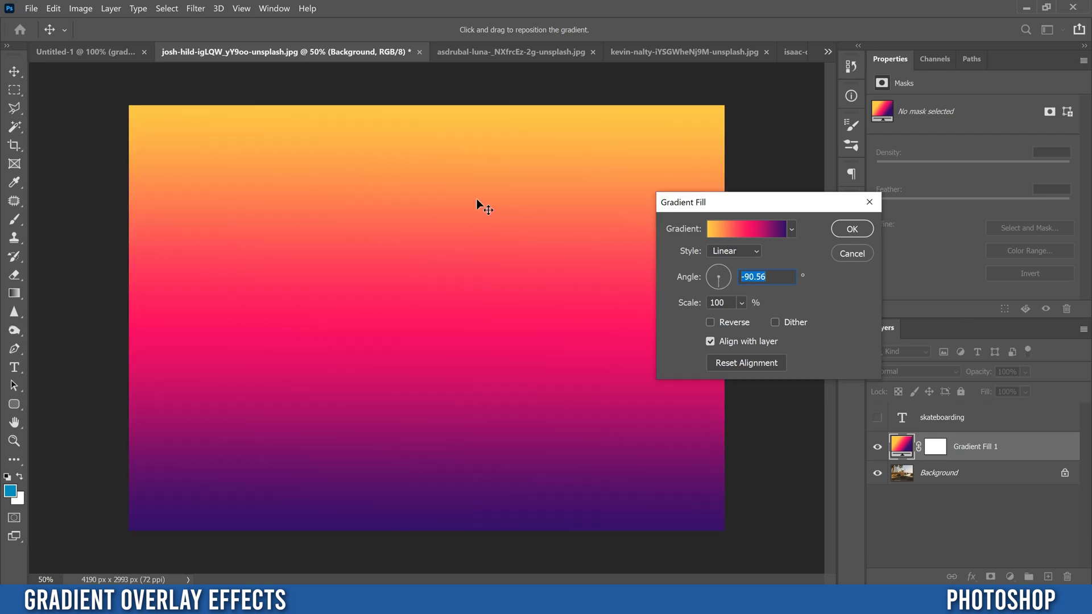
# Set the gradient fill's scale to 99% after trying 5%, and apply it with Dither enabled.
pyautogui.moveTo(685, 306); pyautogui.dragTo(615, 291)
pyautogui.hotkey('shift', 'Tab')
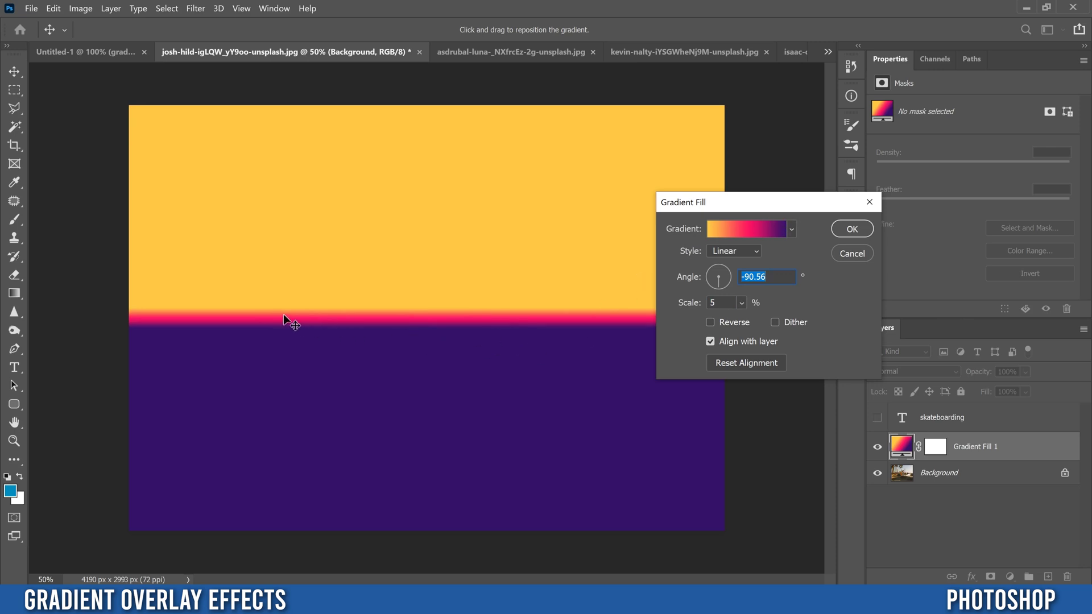
pyautogui.moveTo(689, 303); pyautogui.dragTo(754, 304)
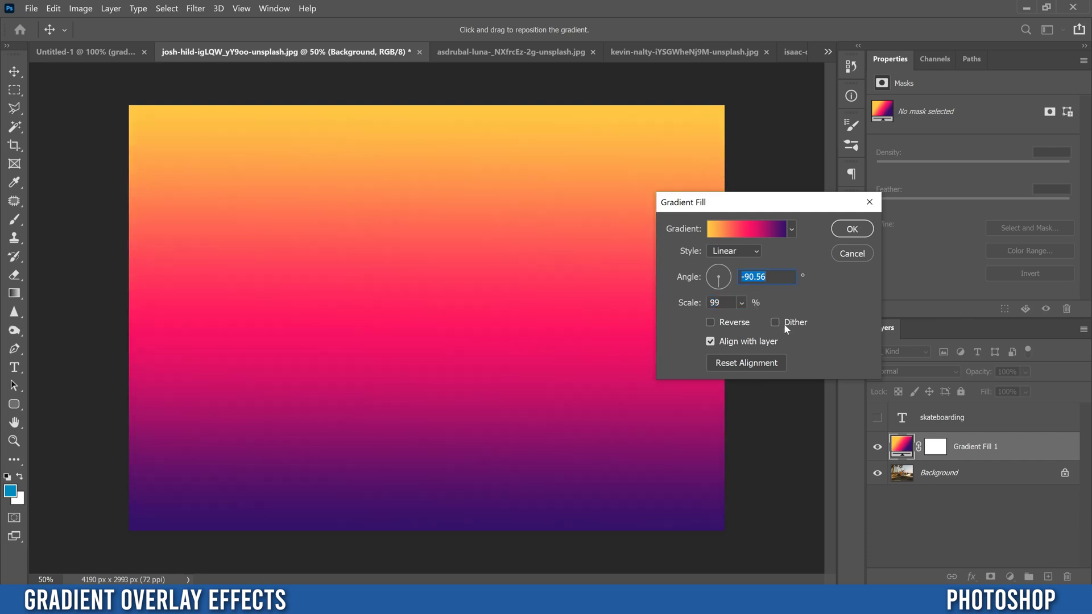
pyautogui.click(775, 322)
pyautogui.click(850, 229)
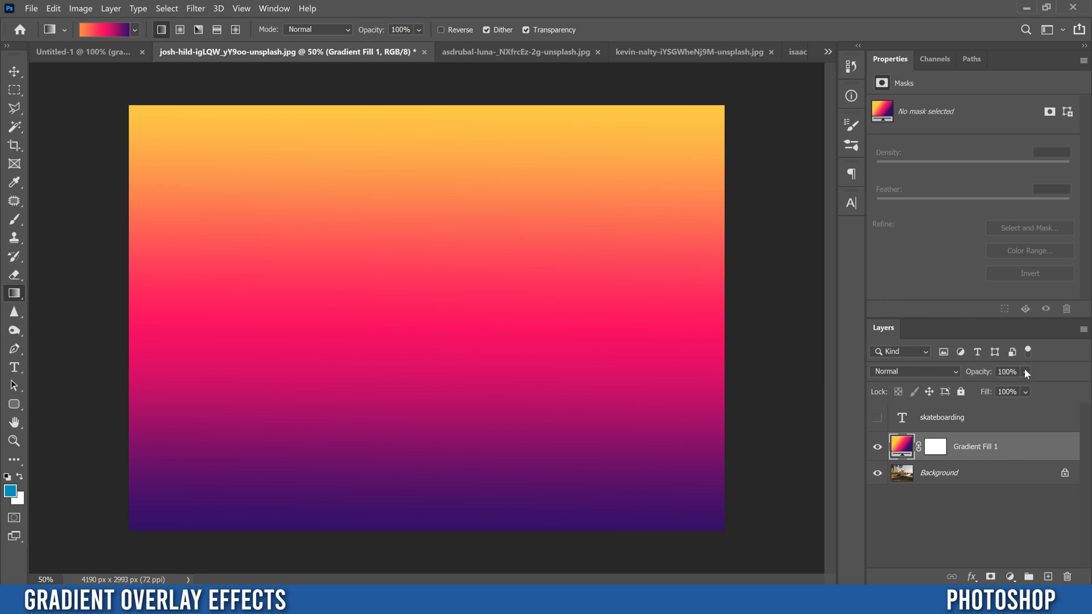
# Lower the gradient fill layer's opacity to 88% and show the skateboarding text layer.
pyautogui.moveTo(1025, 372); pyautogui.dragTo(1066, 392)
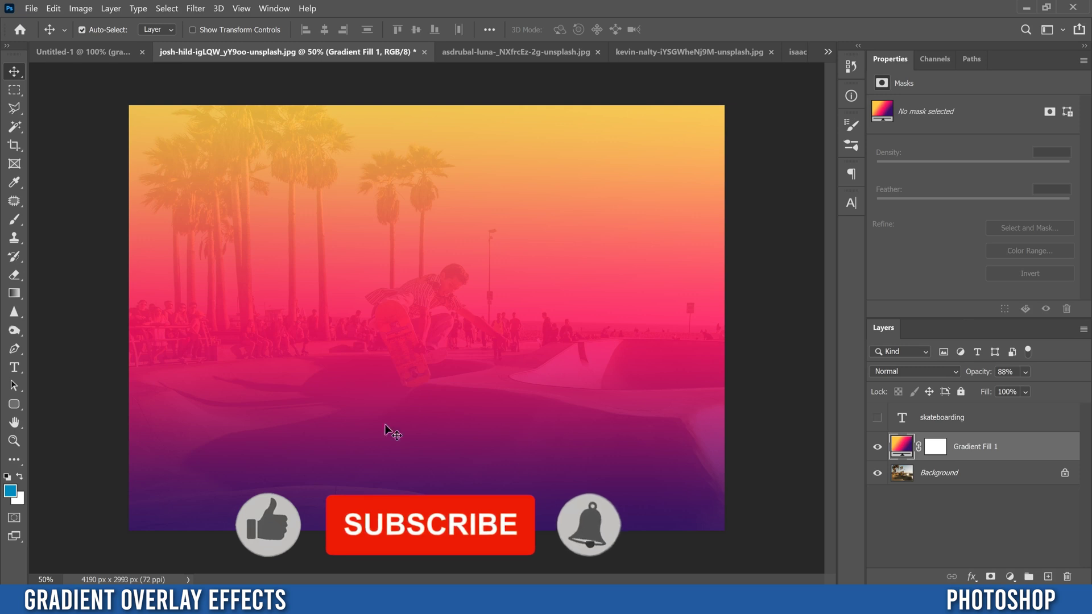
pyautogui.click(877, 417)
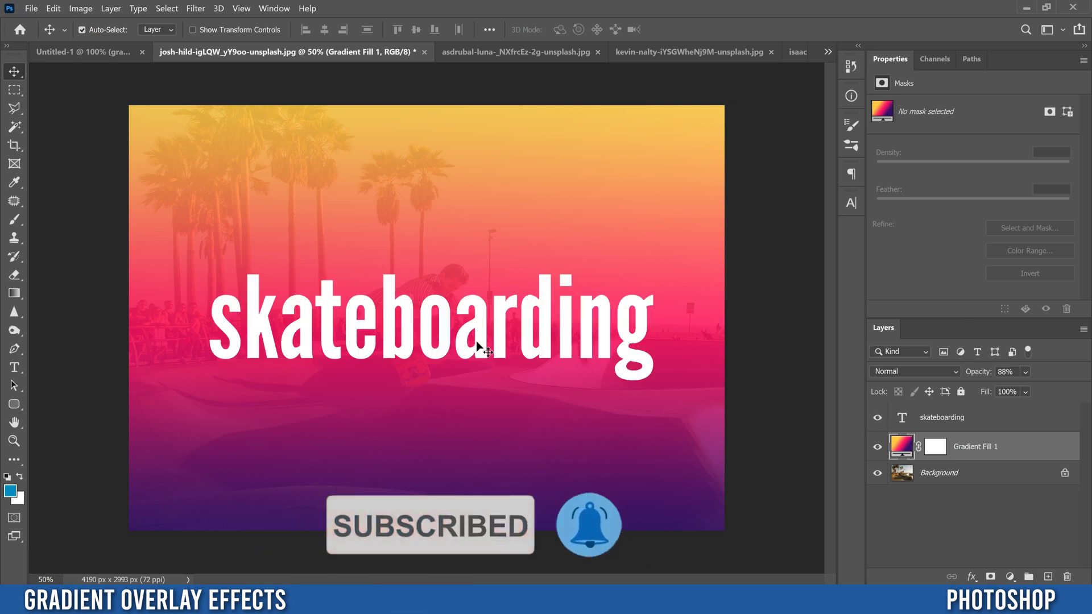
# Shift the gradient slightly upward in the image and move its purple stop to about 85% and yellow stop to 15%.
pyautogui.doubleClick(899, 446)
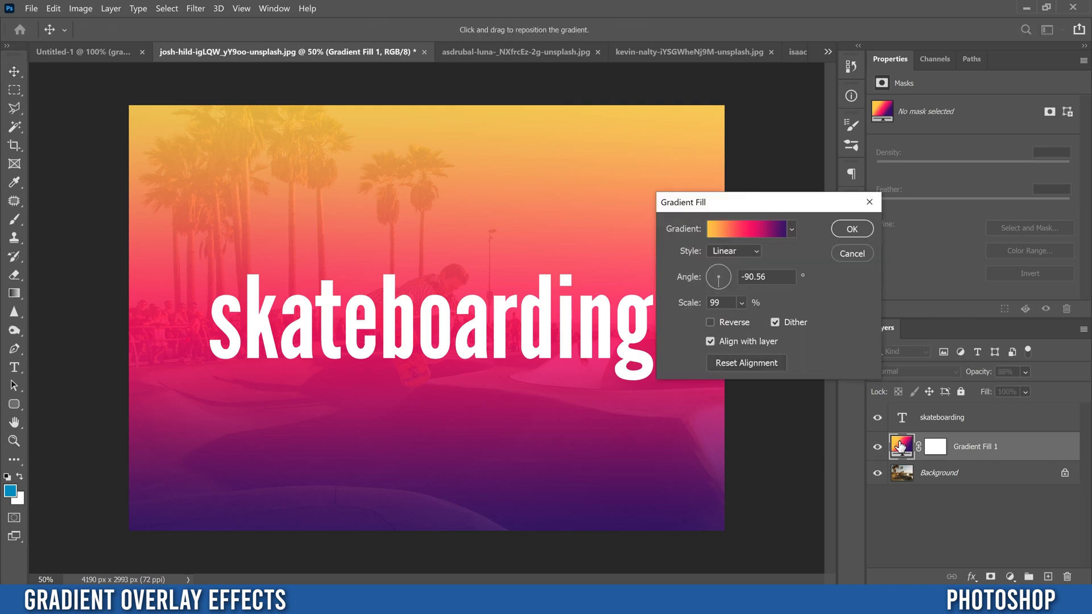
pyautogui.moveTo(445, 397); pyautogui.dragTo(448, 372)
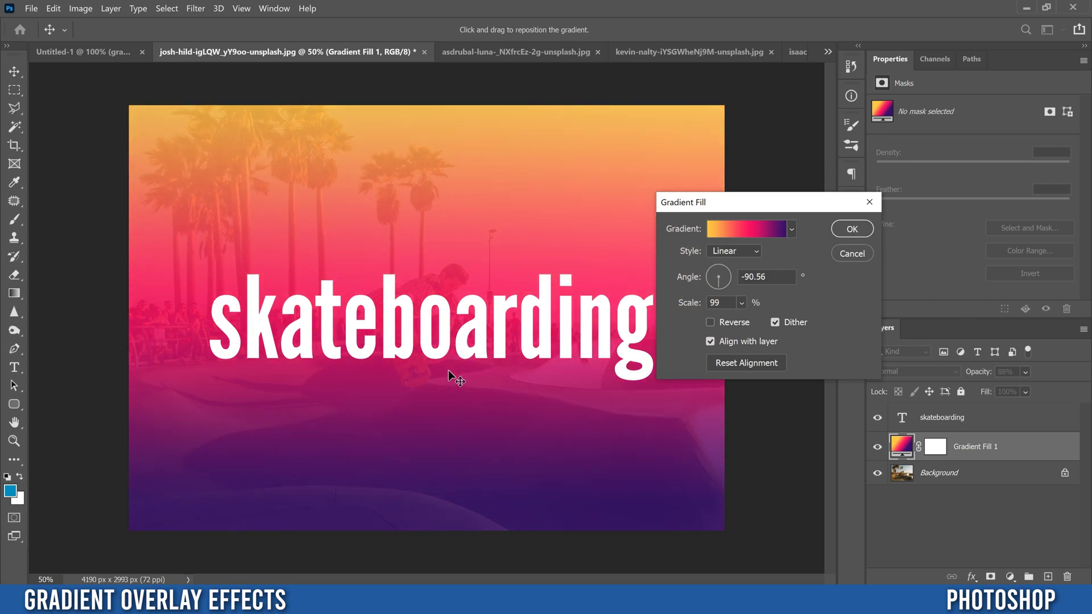
pyautogui.click(738, 226)
pyautogui.moveTo(963, 381); pyautogui.dragTo(912, 381)
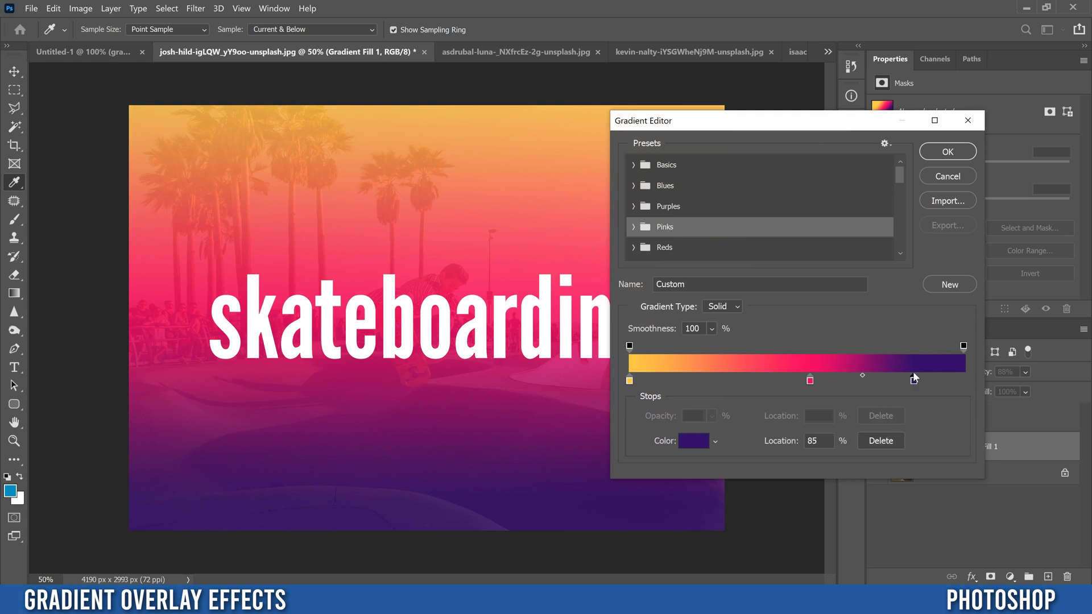
pyautogui.moveTo(628, 381); pyautogui.dragTo(681, 380)
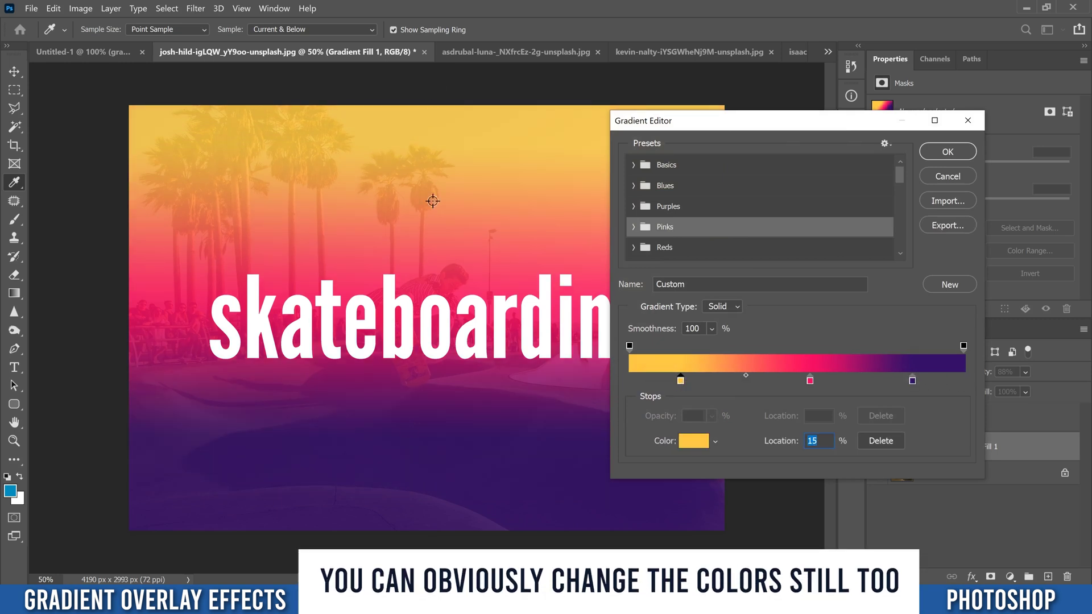
pyautogui.click(943, 153)
# Tilt the gradient fill to an angle of about -103.98° and apply it.
pyautogui.moveTo(716, 286); pyautogui.dragTo(722, 285)
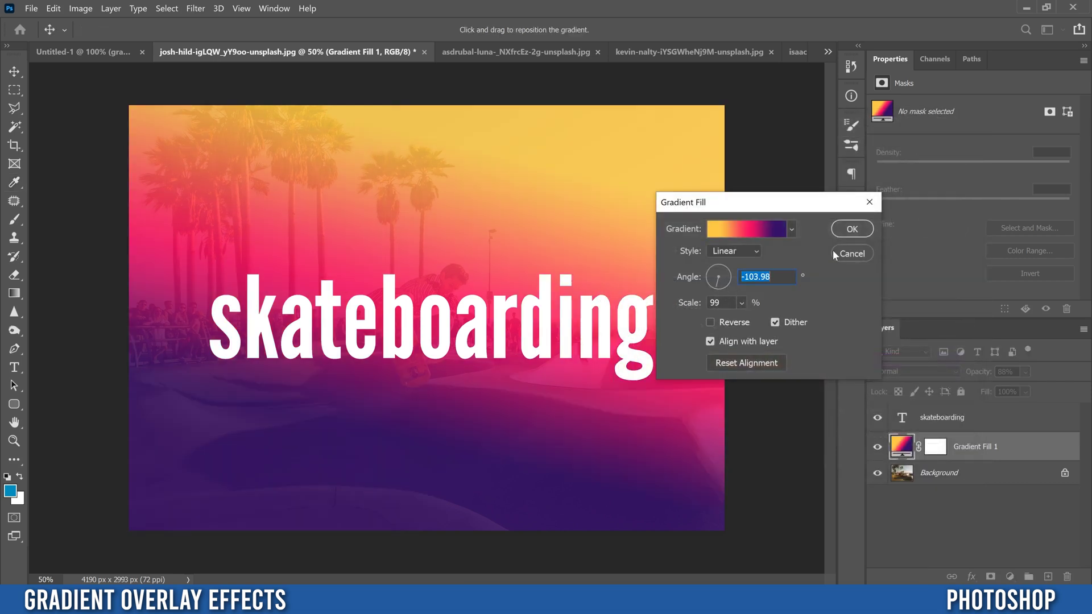
pyautogui.click(852, 228)
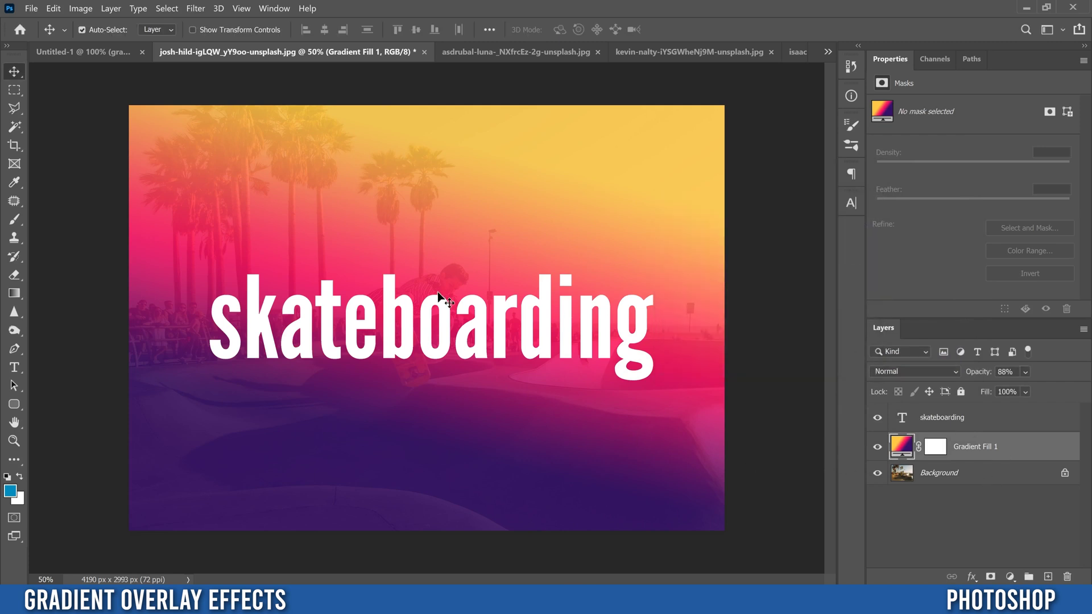
# Add a Curves adjustment layer directly above the Background photo and pull its darker tones down.
pyautogui.click(970, 476)
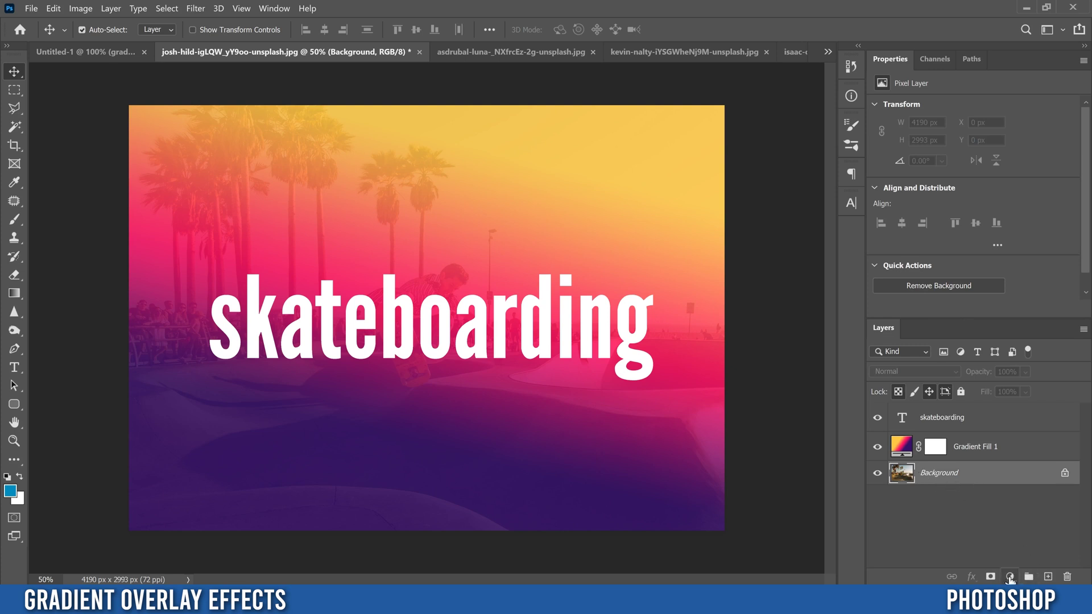
pyautogui.click(1010, 577)
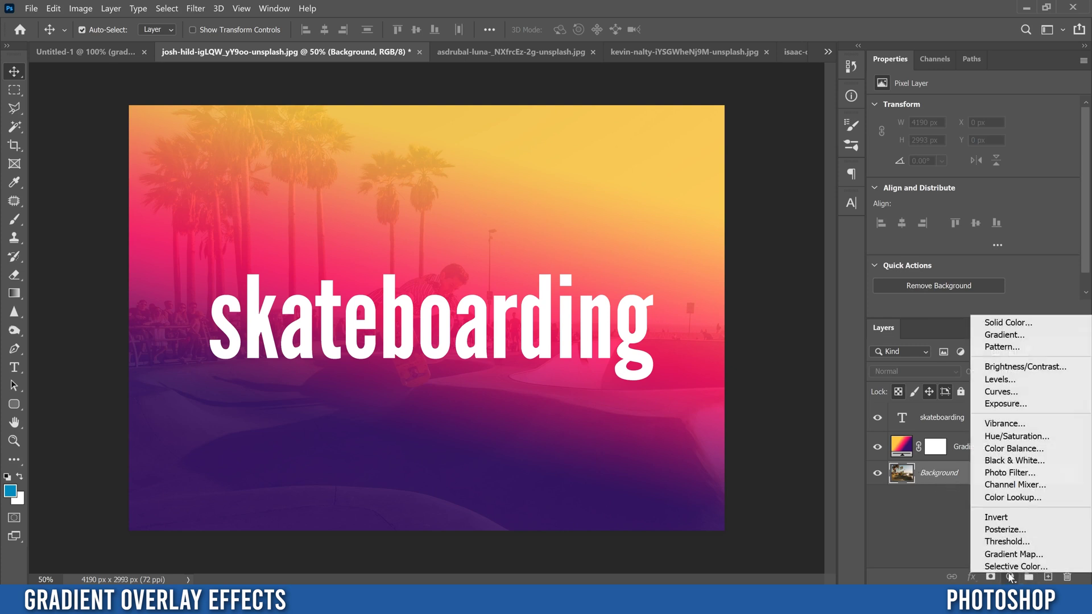
pyautogui.click(1002, 397)
pyautogui.moveTo(950, 260)
pyautogui.mouseDown()
pyautogui.moveTo(947, 275)
pyautogui.moveTo(965, 269)
pyautogui.mouseUp()
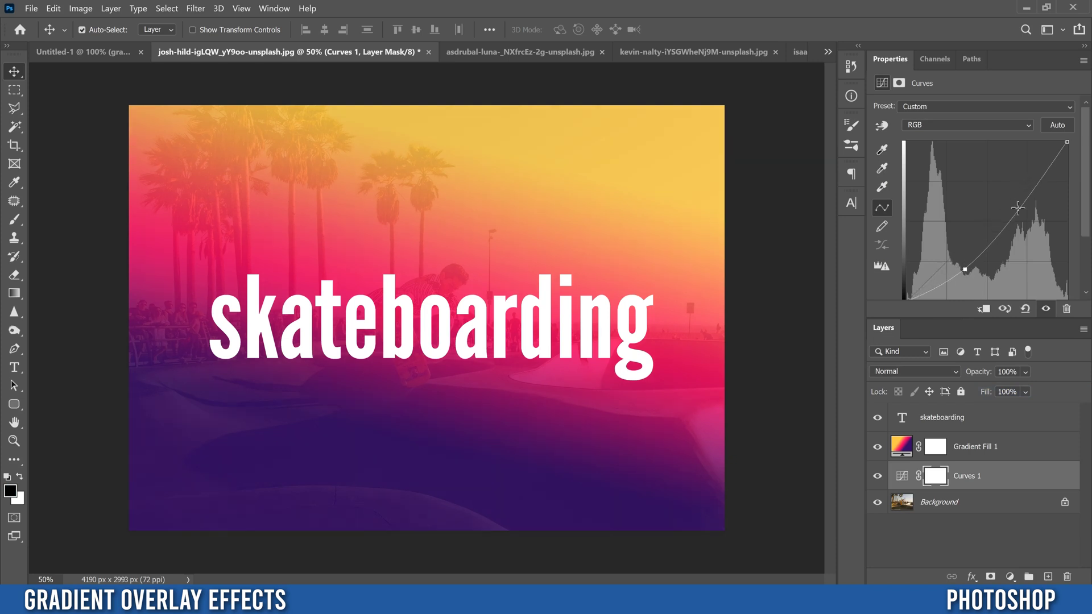
# Reshape the Curves 1 curve by raising its black point, lifting the shadows slightly and lowering the highlights, and select the Gradient Fill 1 layer.
pyautogui.moveTo(1021, 207); pyautogui.dragTo(997, 200)
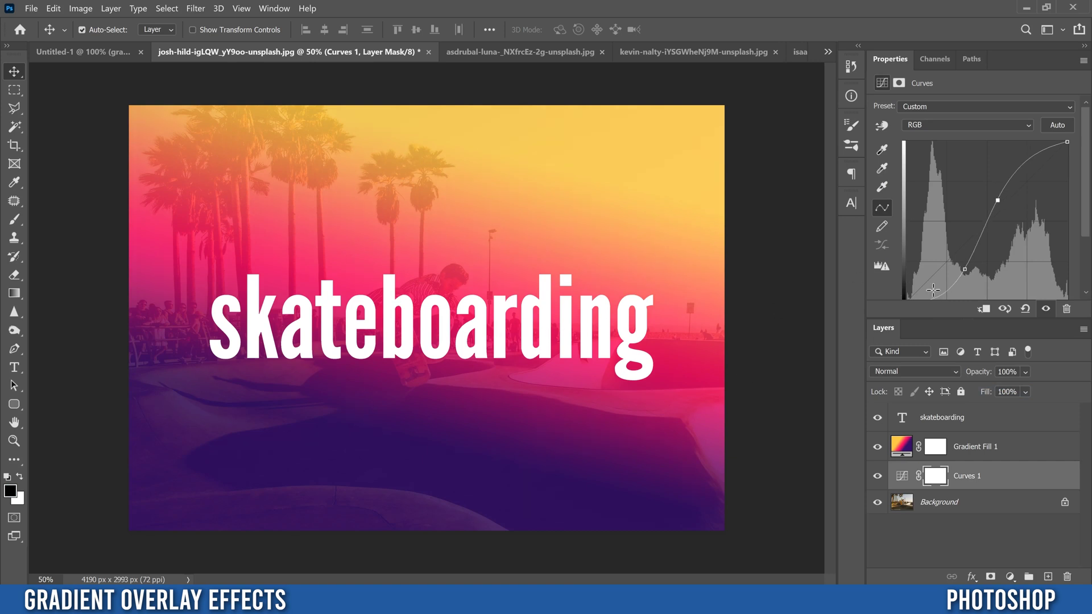
pyautogui.moveTo(966, 268); pyautogui.dragTo(959, 264)
pyautogui.moveTo(997, 200); pyautogui.dragTo(1021, 238)
pyautogui.click(906, 296)
pyautogui.moveTo(907, 295)
pyautogui.mouseDown()
pyautogui.moveTo(900, 259)
pyautogui.moveTo(900, 276)
pyautogui.mouseUp()
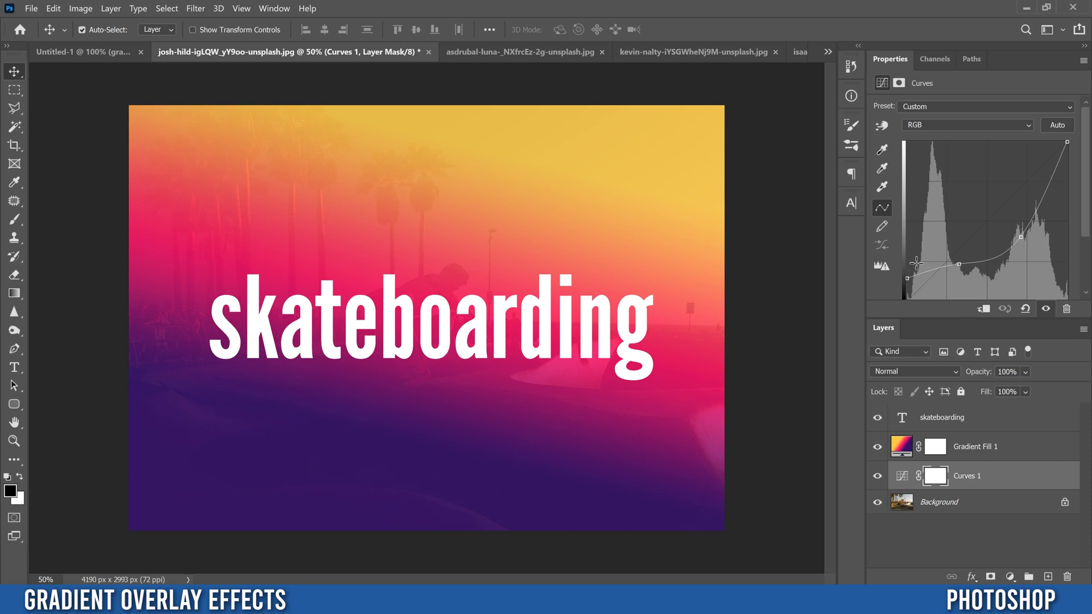
pyautogui.click(971, 449)
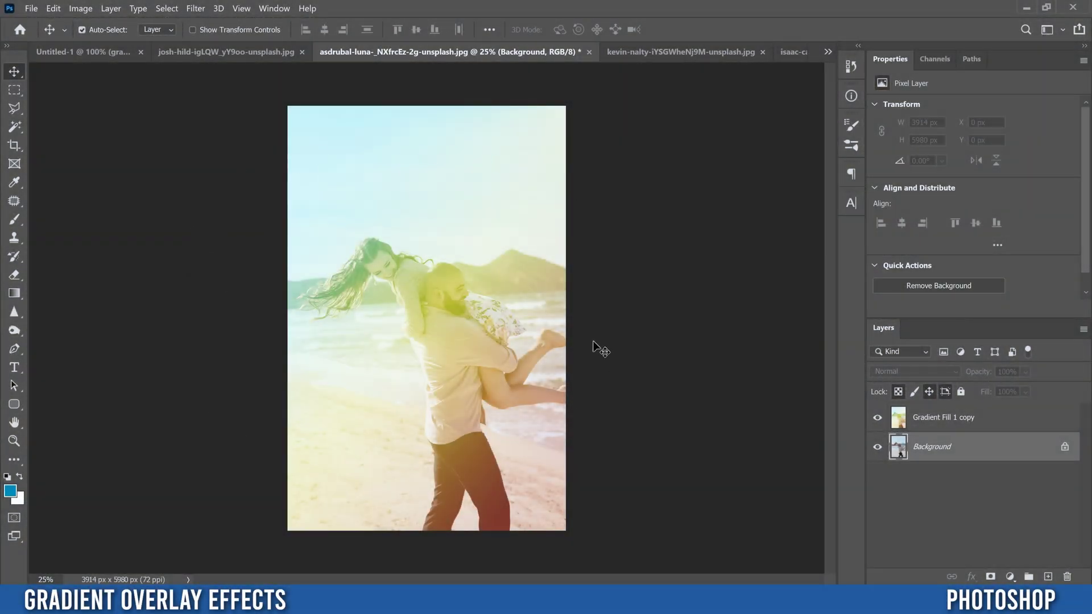
# In the beach couple photo, hide the Gradient Fill 1 copy layer and add a gradient fill layer directly above Background.
pyautogui.click(879, 421)
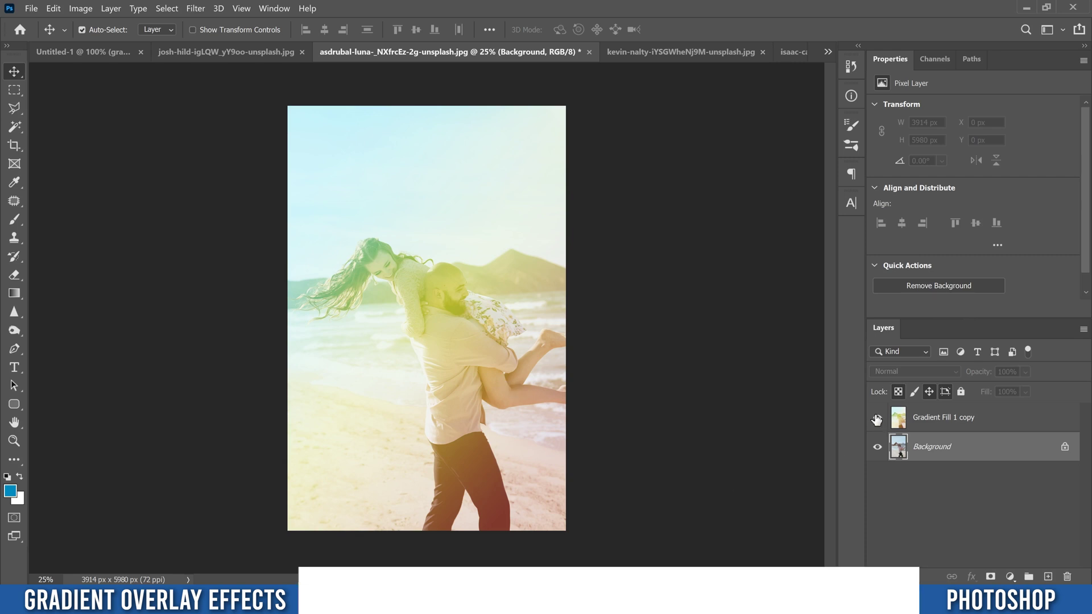
pyautogui.click(879, 420)
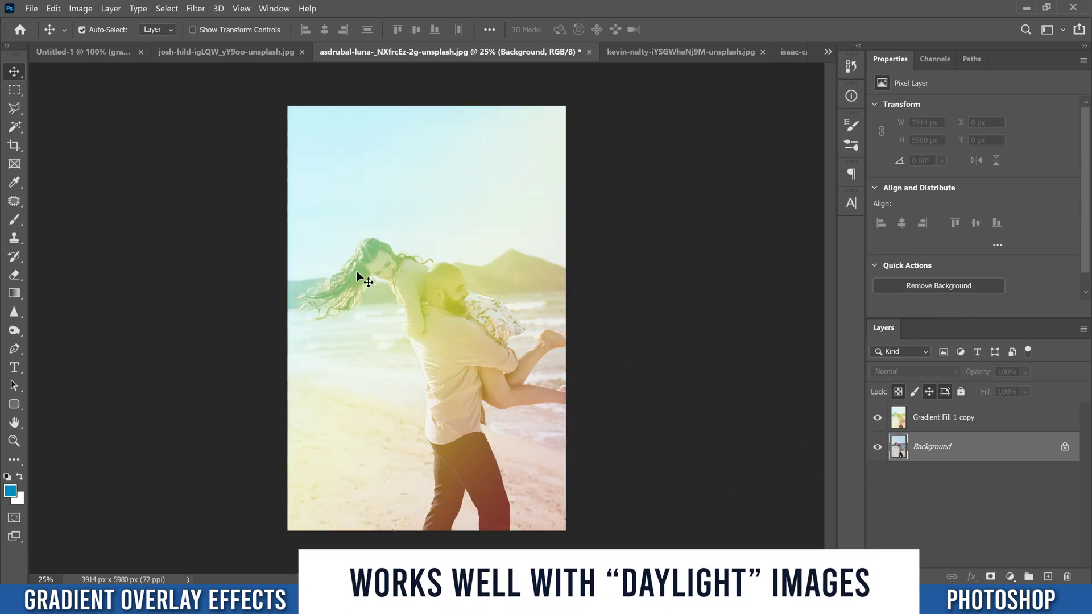
pyautogui.click(878, 421)
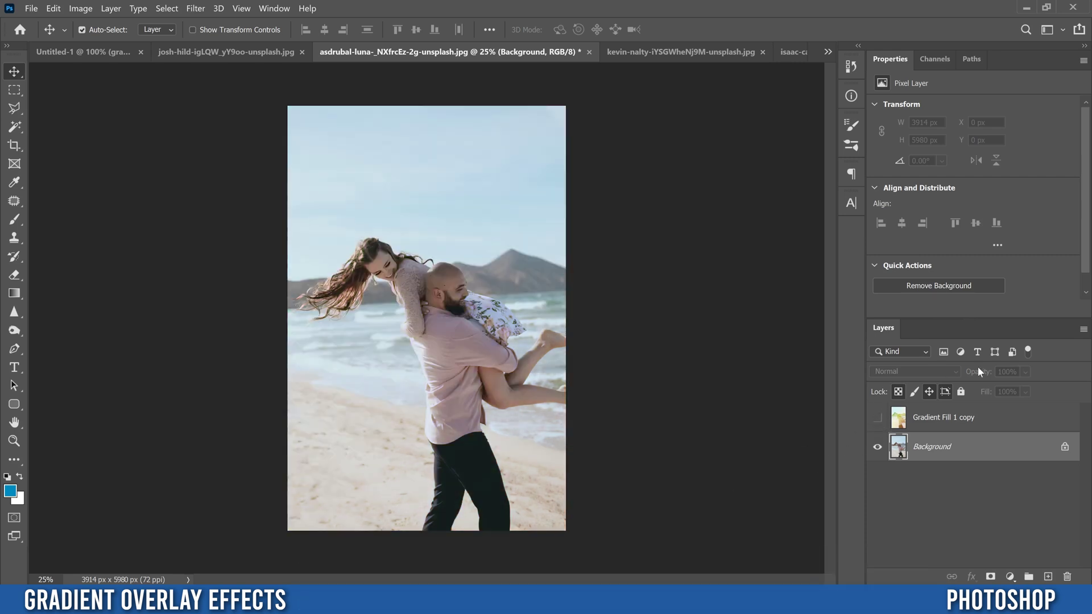
pyautogui.click(1010, 578)
pyautogui.click(1011, 337)
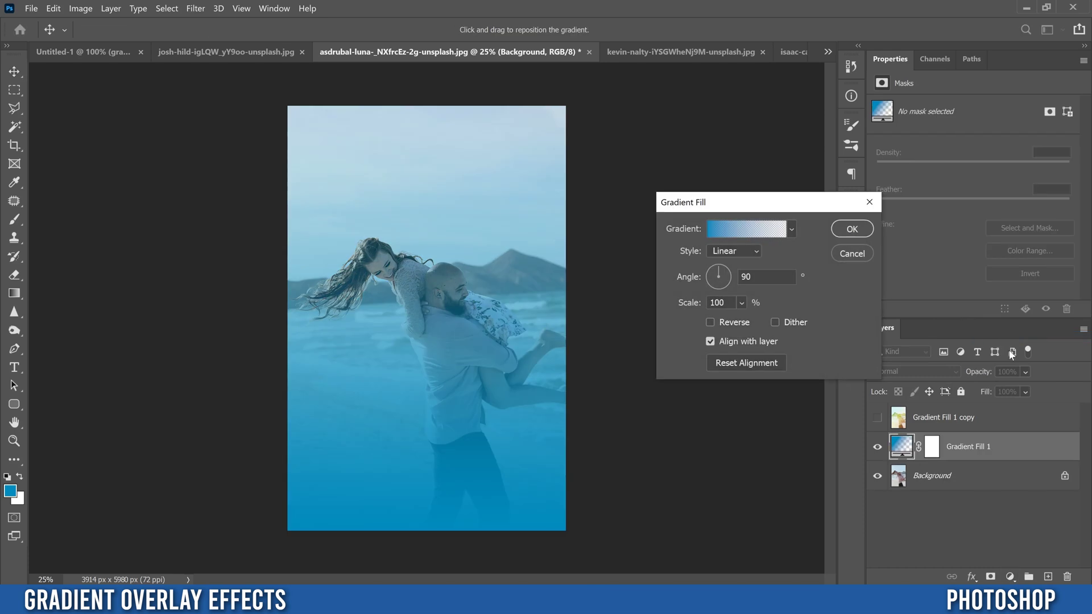
# Set the beach photo's gradient fill to the Purple_14 preset from the Purples group.
pyautogui.click(727, 227)
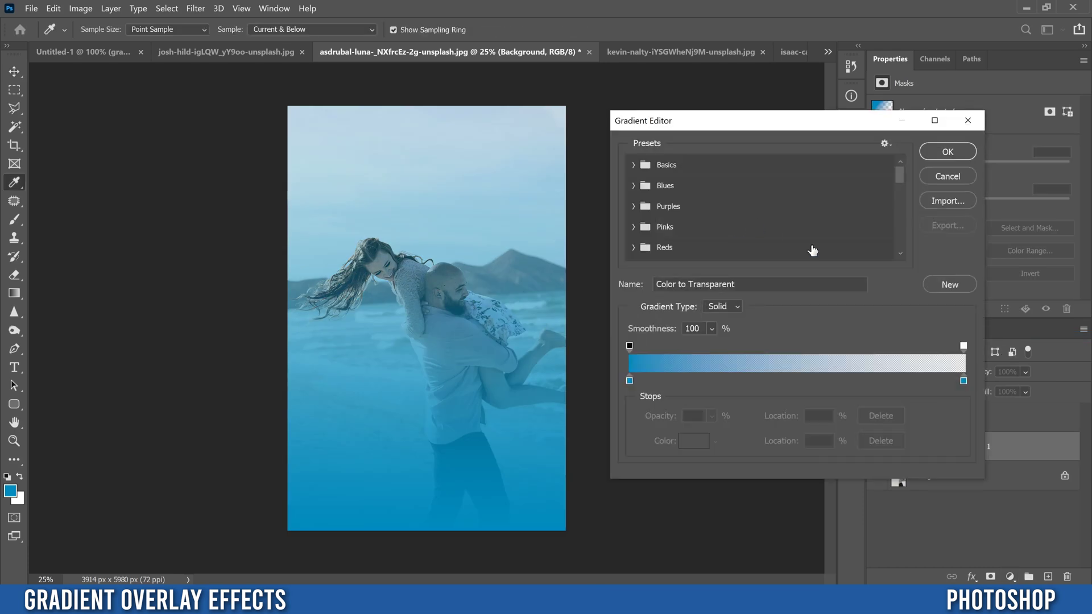
pyautogui.click(635, 207)
pyautogui.scroll(-1, 745, 232)
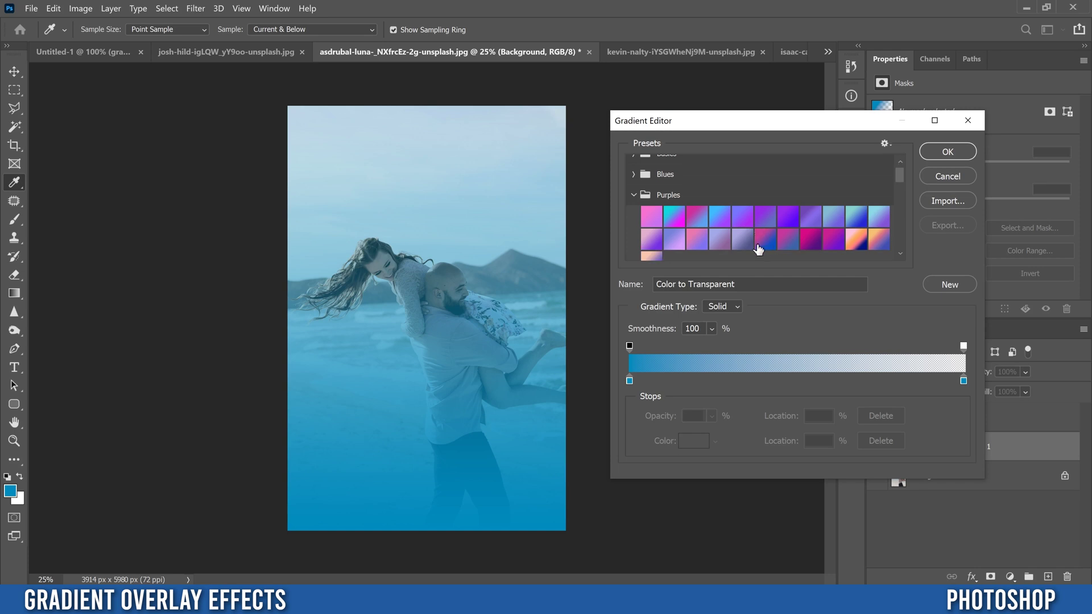
pyautogui.click(699, 239)
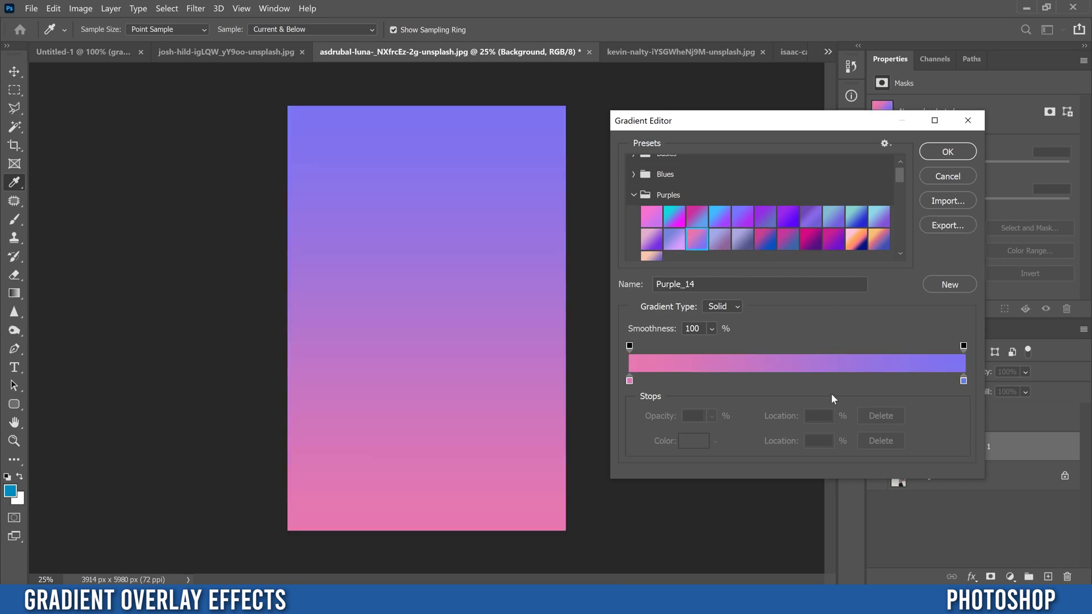
# Add a teal #00bebc color stop at 49% between the pink and purple stops, and apply the gradient fill.
pyautogui.click(795, 381)
pyautogui.click(703, 441)
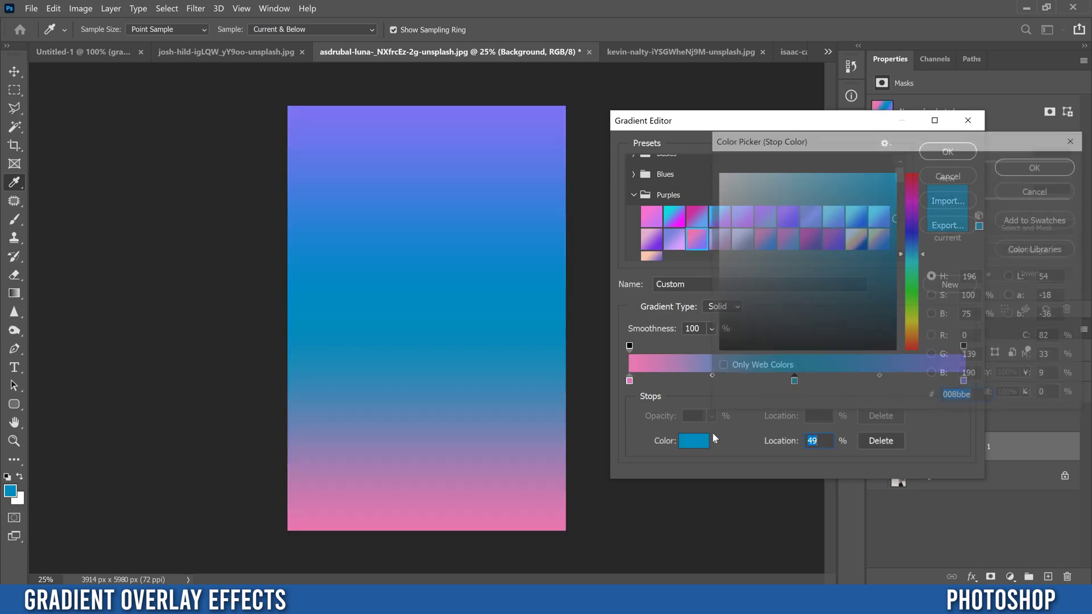
pyautogui.moveTo(921, 251); pyautogui.dragTo(921, 260)
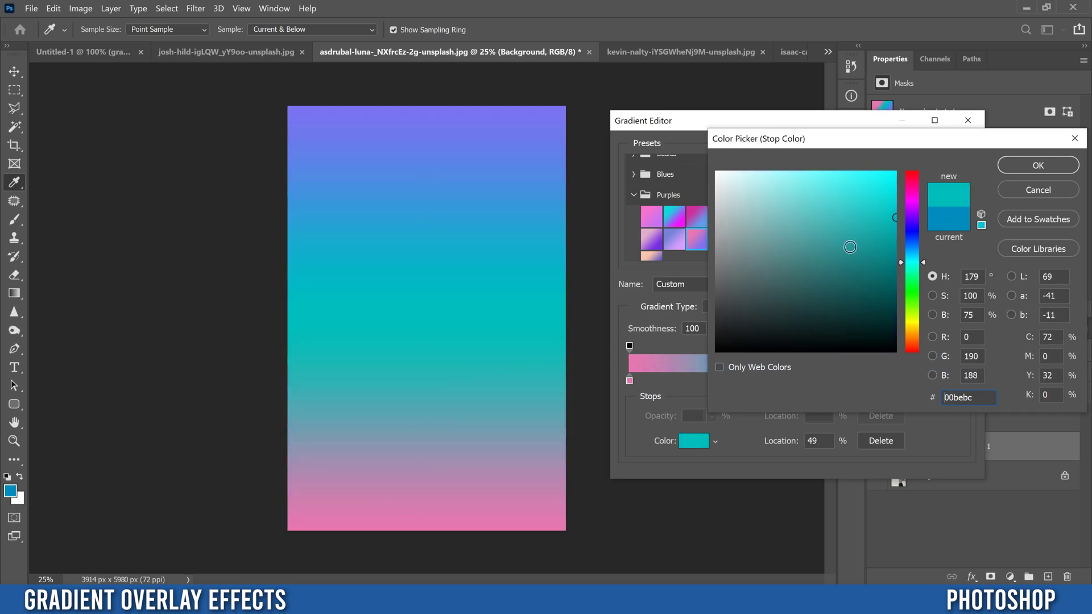
pyautogui.click(1019, 167)
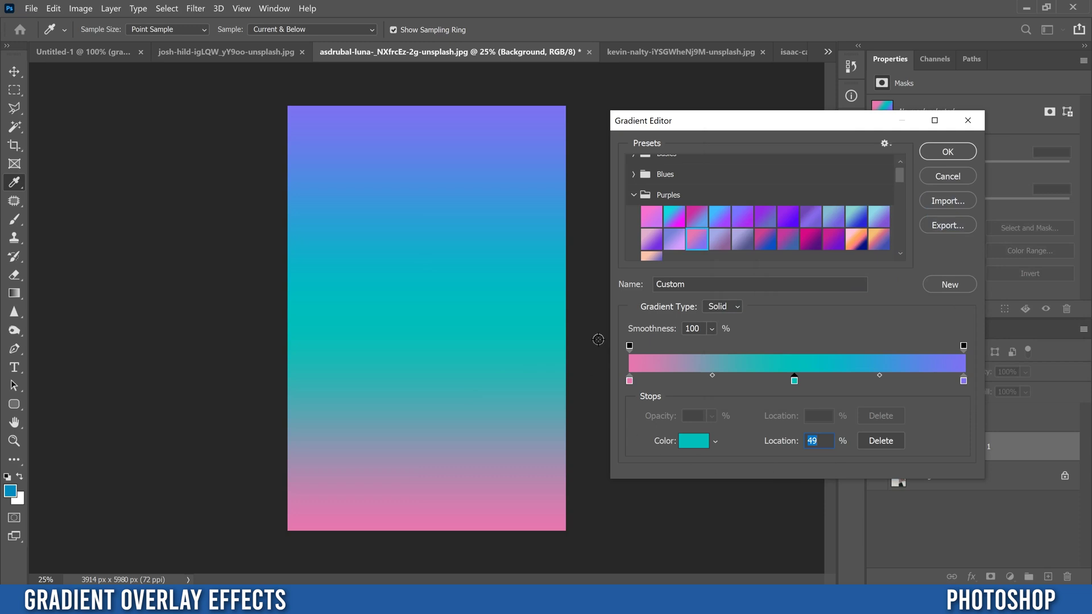
pyautogui.click(948, 155)
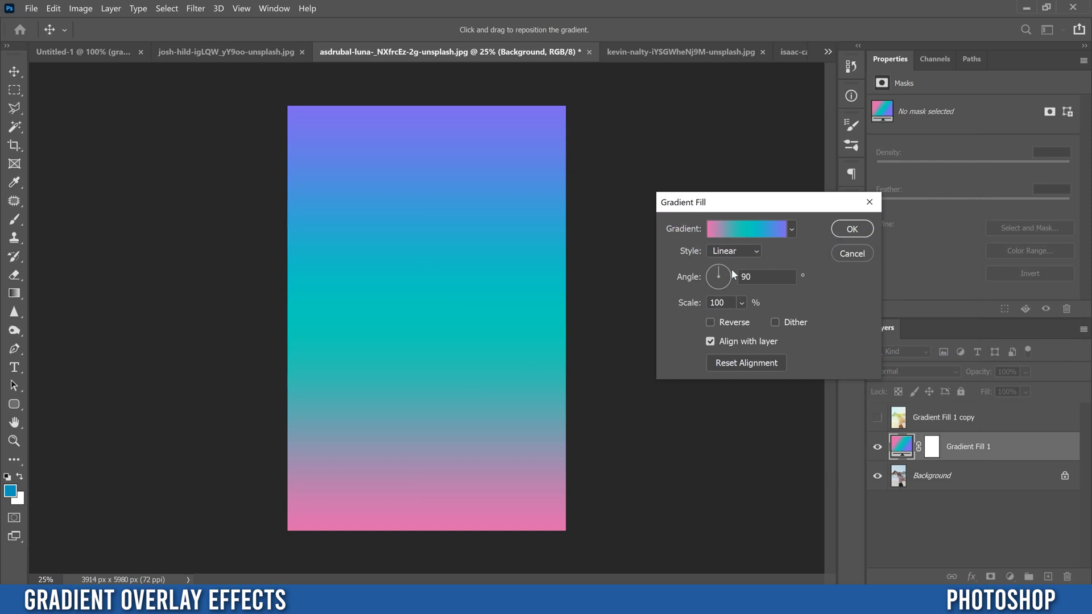
pyautogui.click(847, 237)
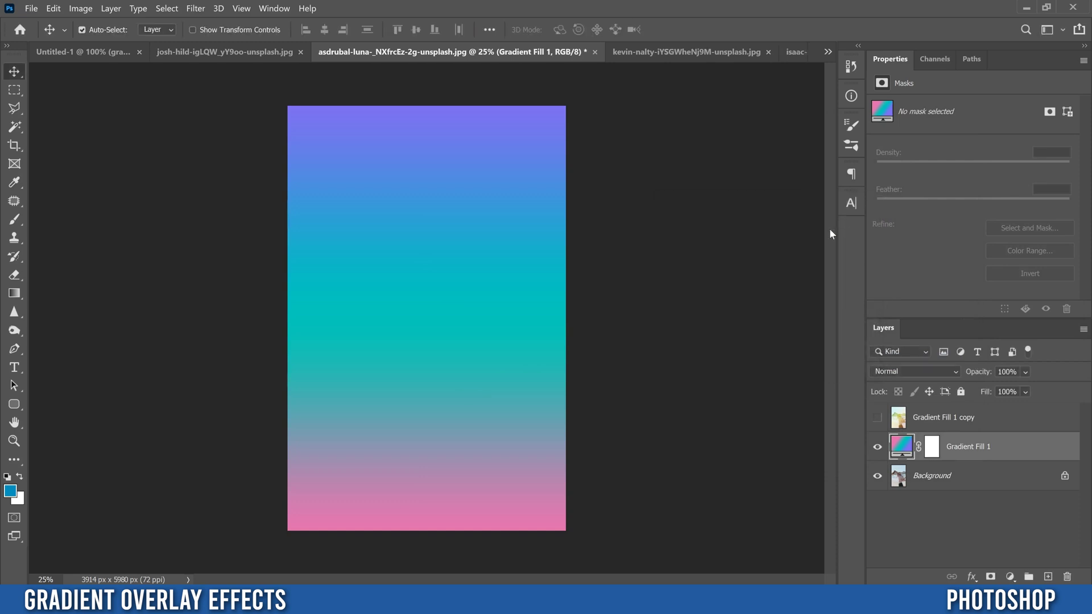
# Blend the gradient fill layer with the beach photo in Screen mode and lower its opacity to 73%.
pyautogui.click(916, 370)
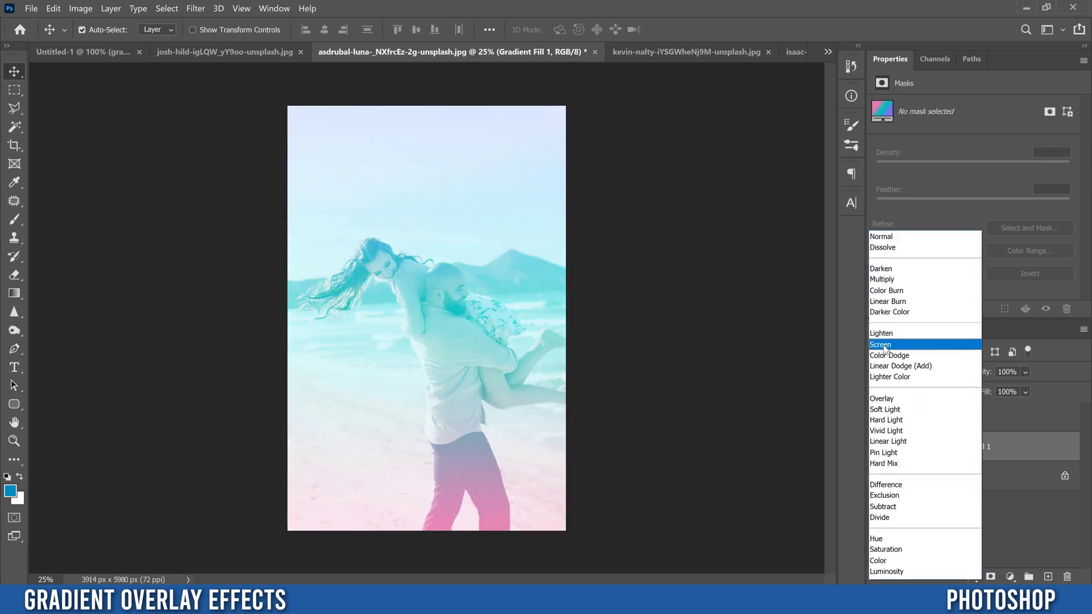
pyautogui.click(885, 345)
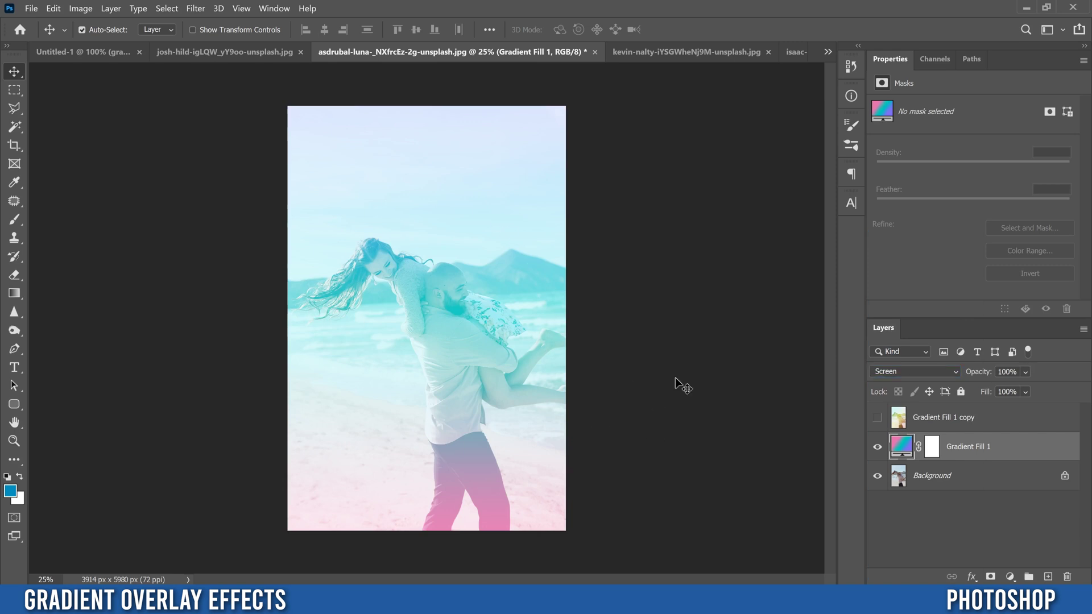
pyautogui.click(1025, 391)
pyautogui.moveTo(1071, 395); pyautogui.dragTo(1053, 393)
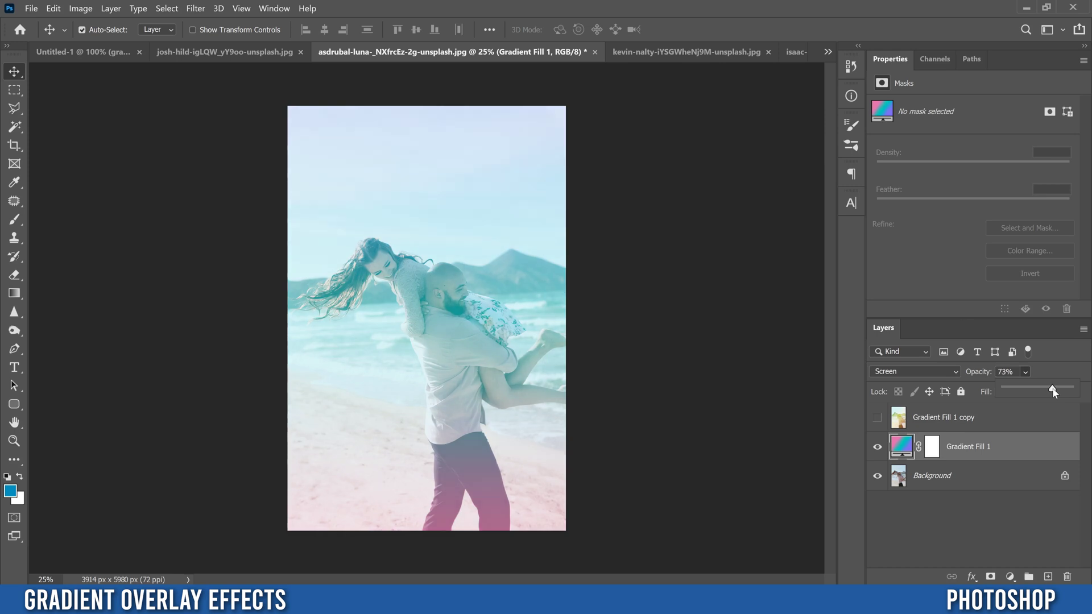
# Set the gradient fill's angle to 116.8° and change its pink stop to a deeper pink, about #d61272.
pyautogui.doubleClick(902, 447)
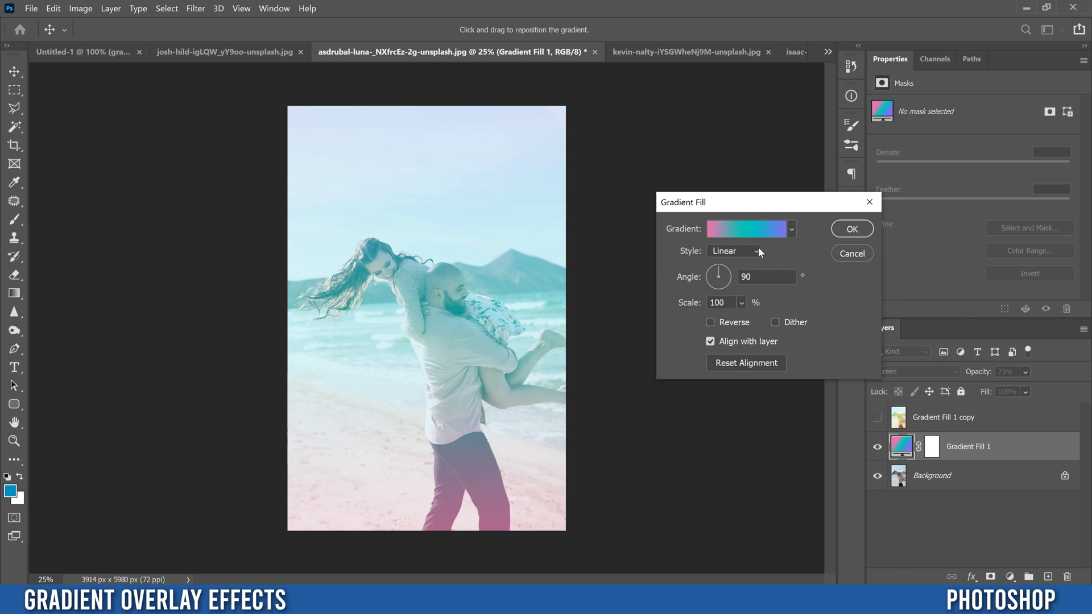
pyautogui.moveTo(714, 267); pyautogui.dragTo(714, 267)
pyautogui.click(739, 224)
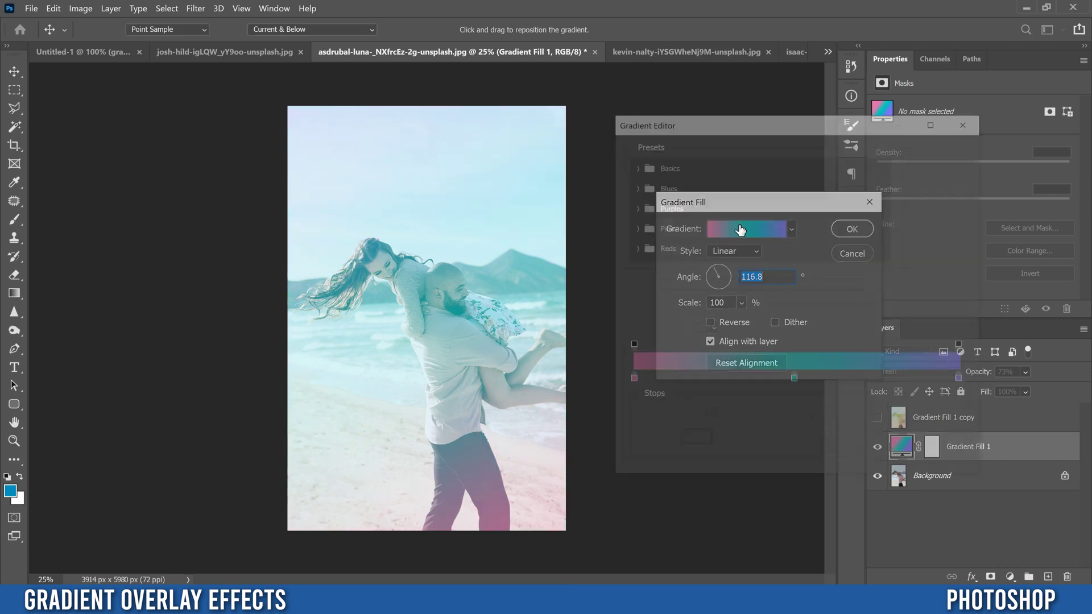
pyautogui.click(629, 380)
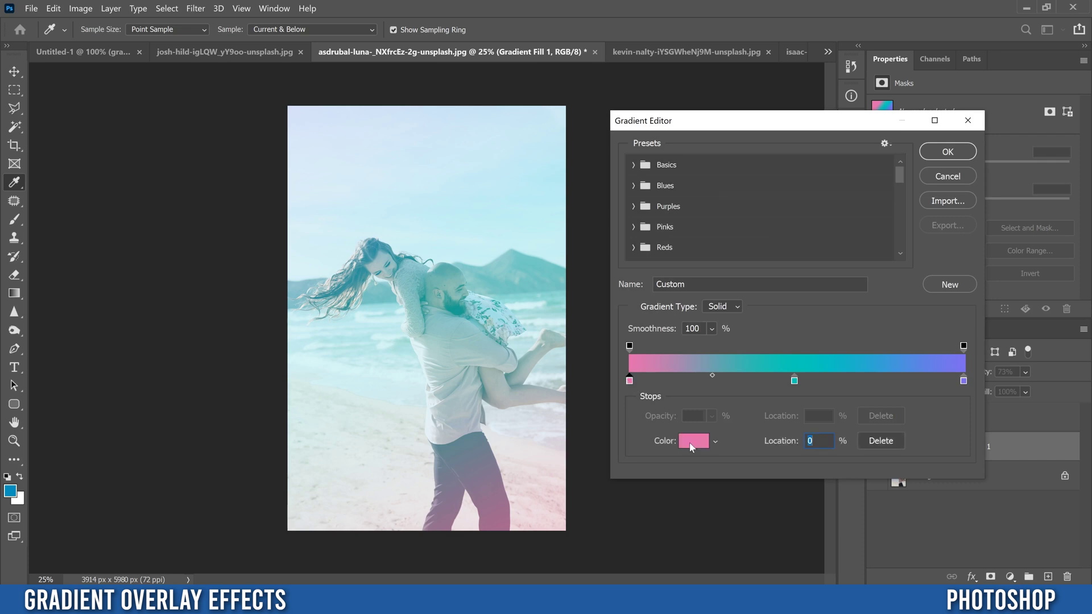
pyautogui.click(691, 441)
pyautogui.click(881, 200)
pyautogui.click(881, 200)
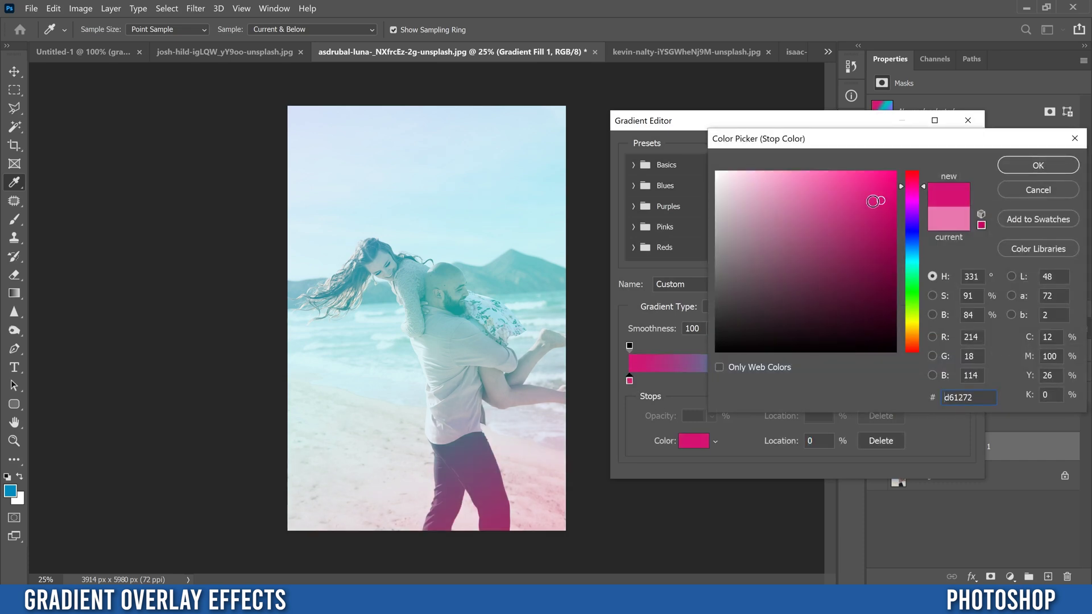
pyautogui.click(1029, 170)
pyautogui.click(943, 154)
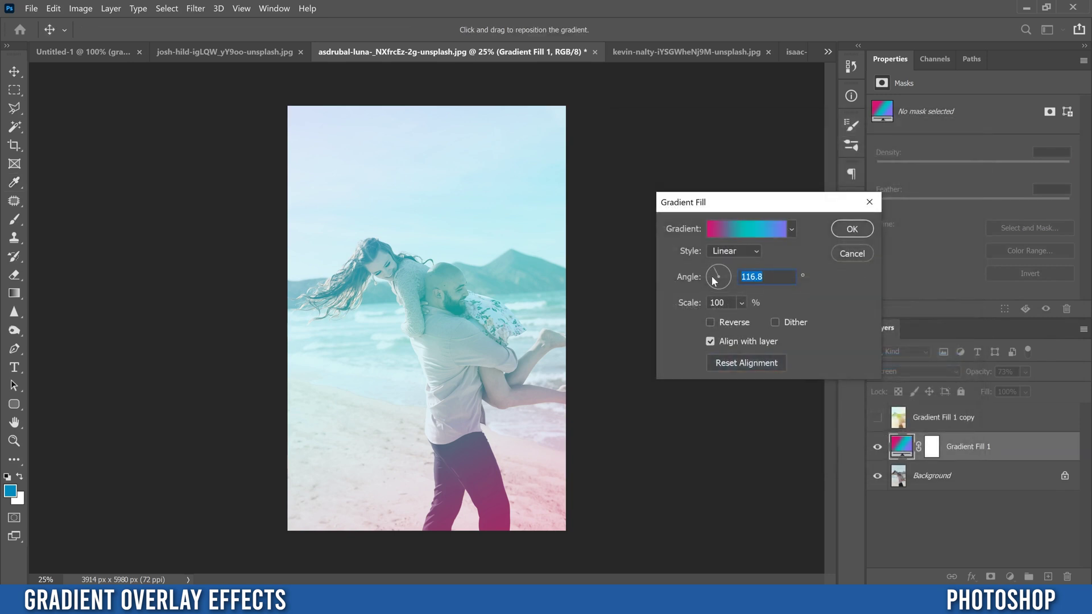
# Set the gradient fill's angle to 65.27° and its scale to 87%, and apply it.
pyautogui.moveTo(695, 303); pyautogui.dragTo(723, 266)
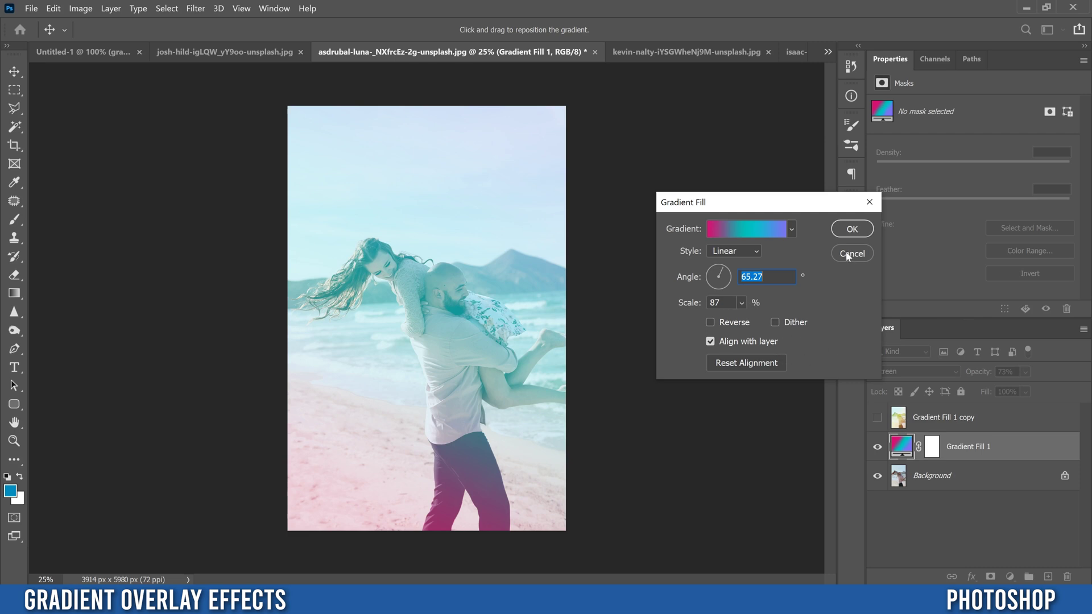
pyautogui.click(852, 228)
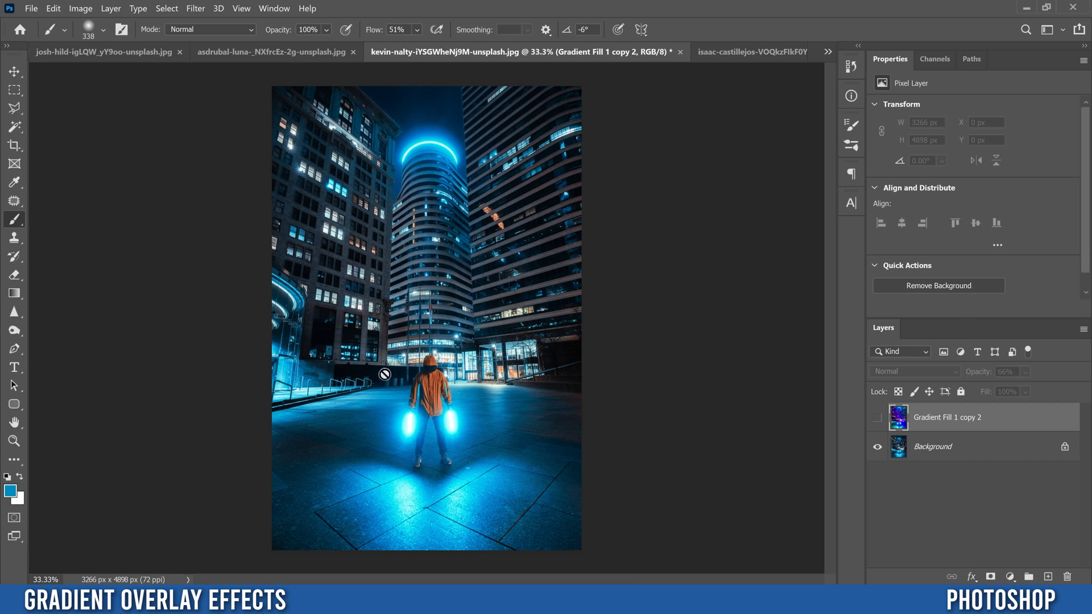
# In the night city photo, keep the Gradient Fill 1 copy 2 layer hidden and add a gradient fill layer directly above Background.
pyautogui.click(878, 418)
pyautogui.click(933, 450)
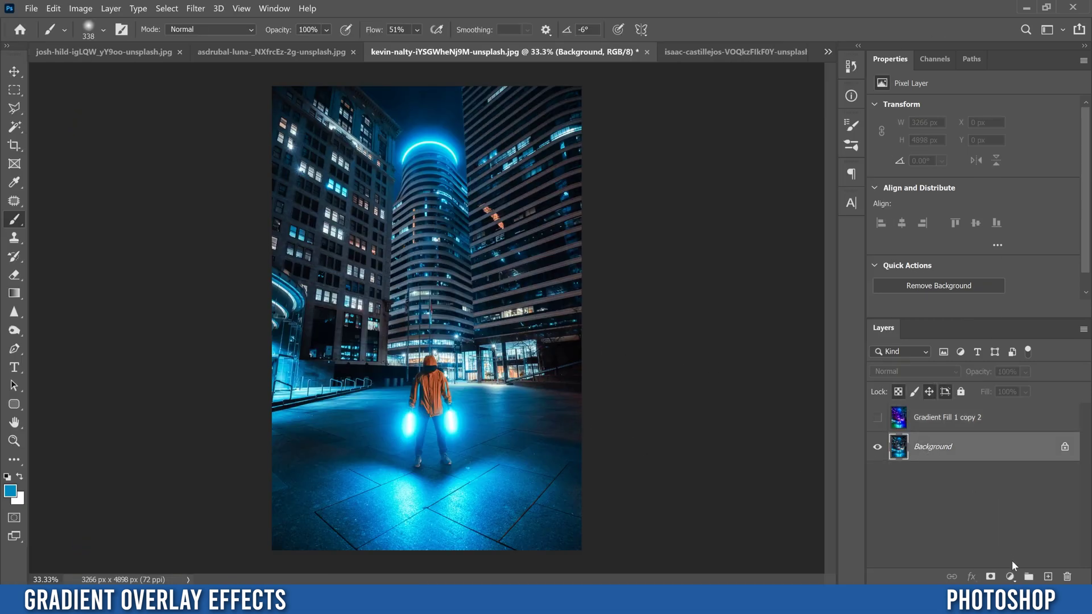
pyautogui.click(1010, 577)
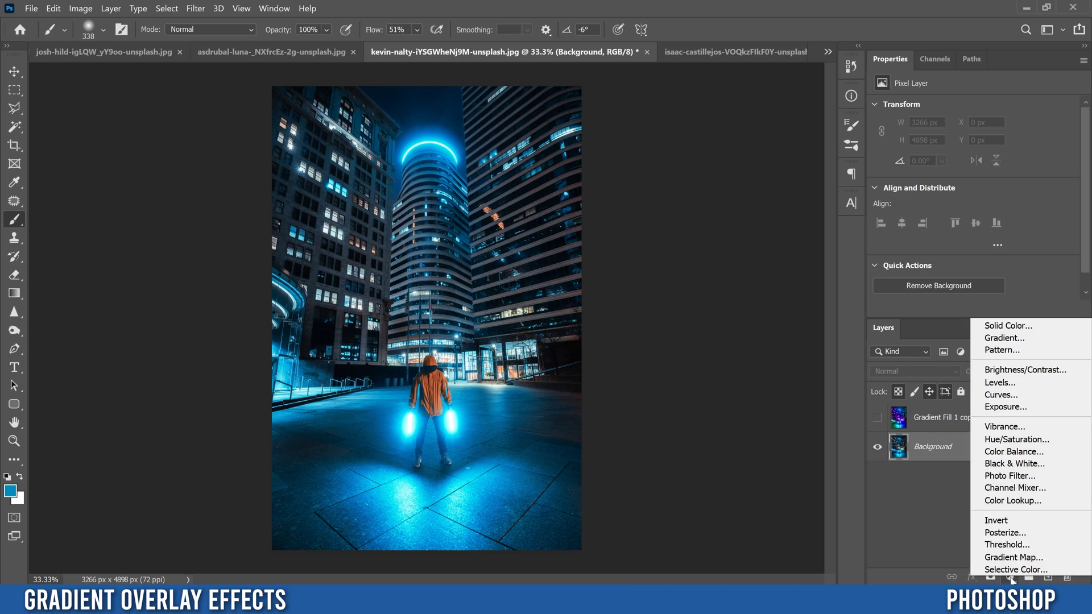
pyautogui.click(1016, 340)
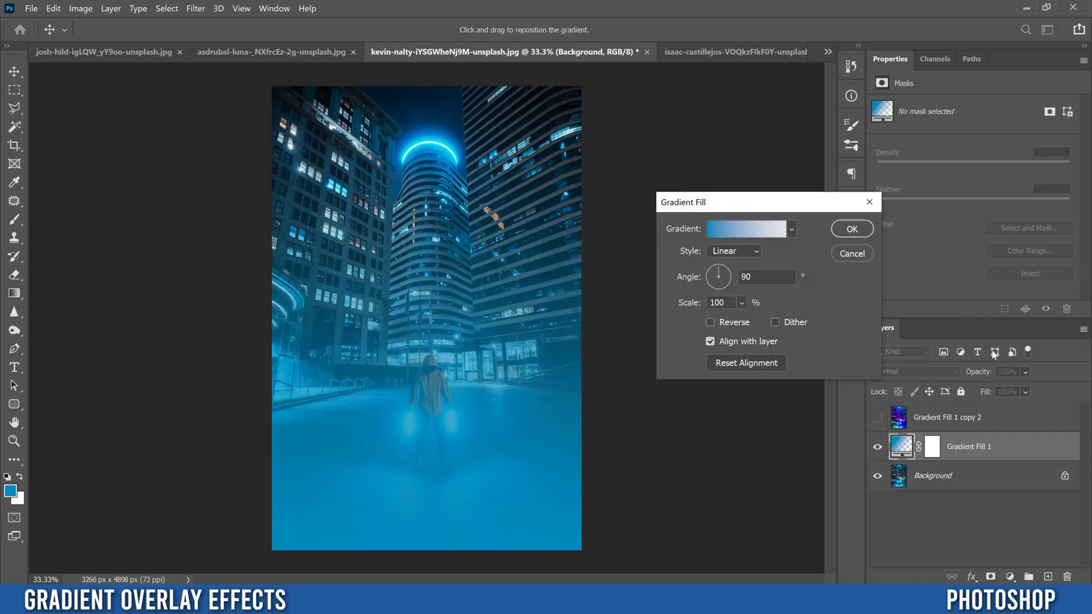
# Set the night city photo's gradient fill to the yellow-to-green Green_15 preset from the Greens group.
pyautogui.click(735, 230)
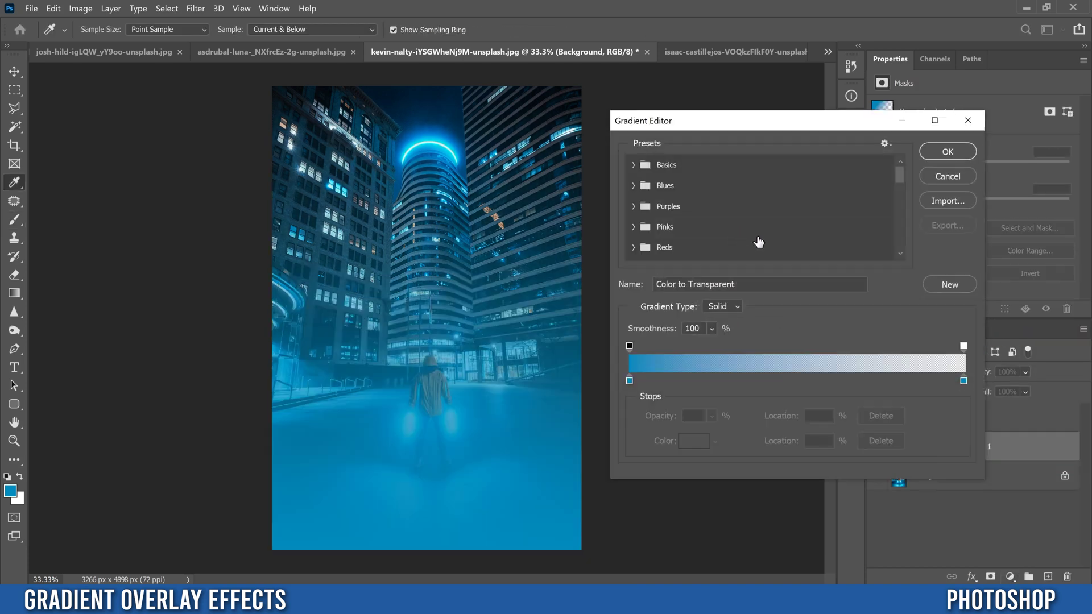
pyautogui.scroll(-2, 682, 233)
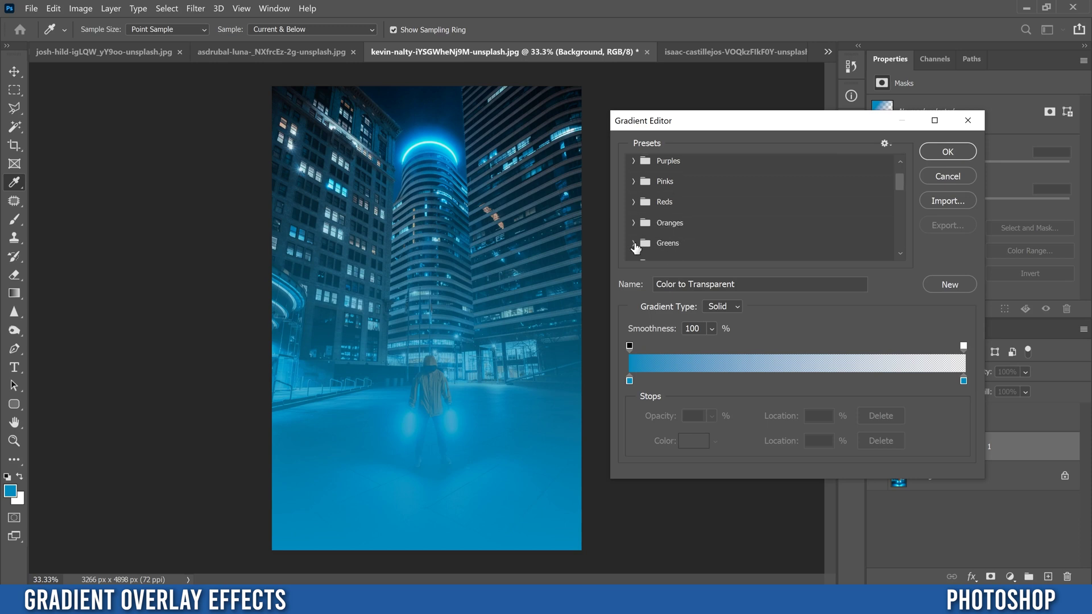
pyautogui.click(634, 248)
pyautogui.scroll(-1, 716, 222)
pyautogui.click(723, 219)
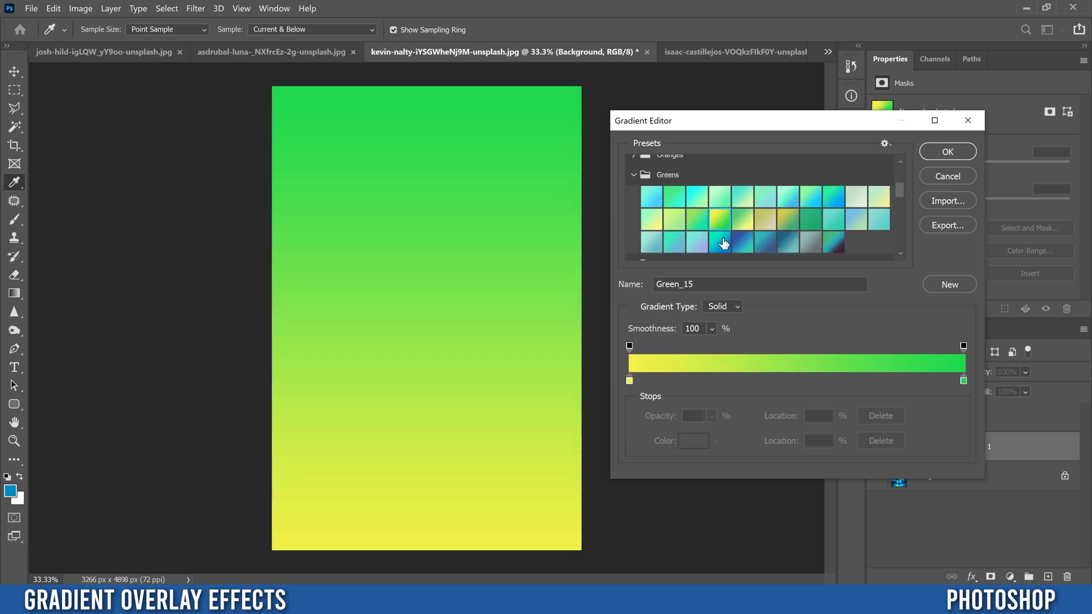
# Add a bright purple color stop at about 51% between the yellow and green stops.
pyautogui.click(808, 381)
pyautogui.doubleClick(806, 382)
pyautogui.moveTo(925, 254); pyautogui.dragTo(922, 219)
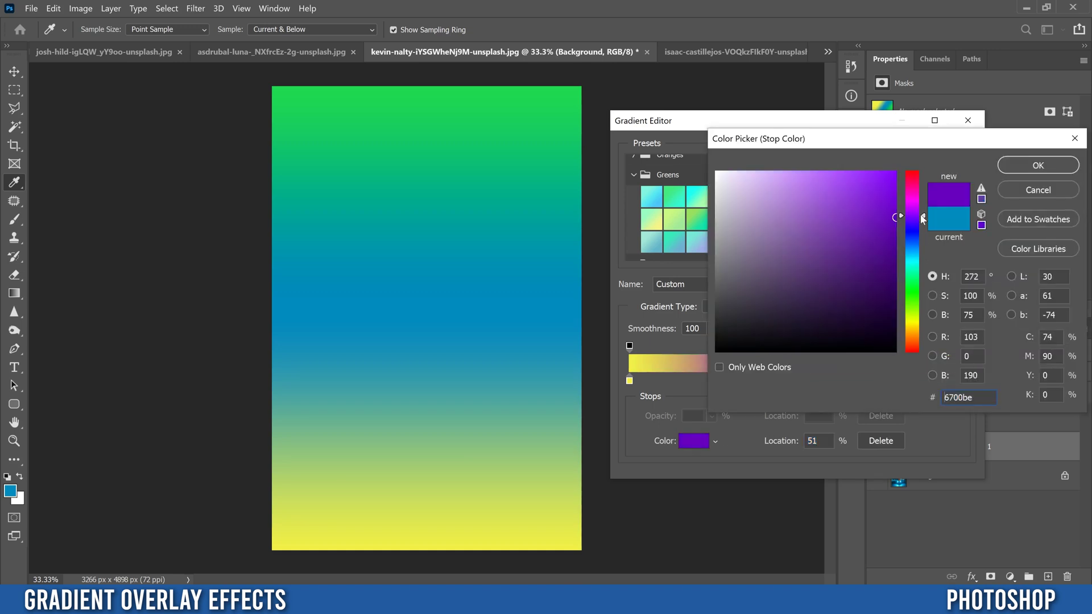
pyautogui.click(876, 207)
pyautogui.click(1038, 165)
# Change the green end stop to cyan #02d8d5 and move it to 89%, and shift the yellow stop slightly inward.
pyautogui.click(964, 380)
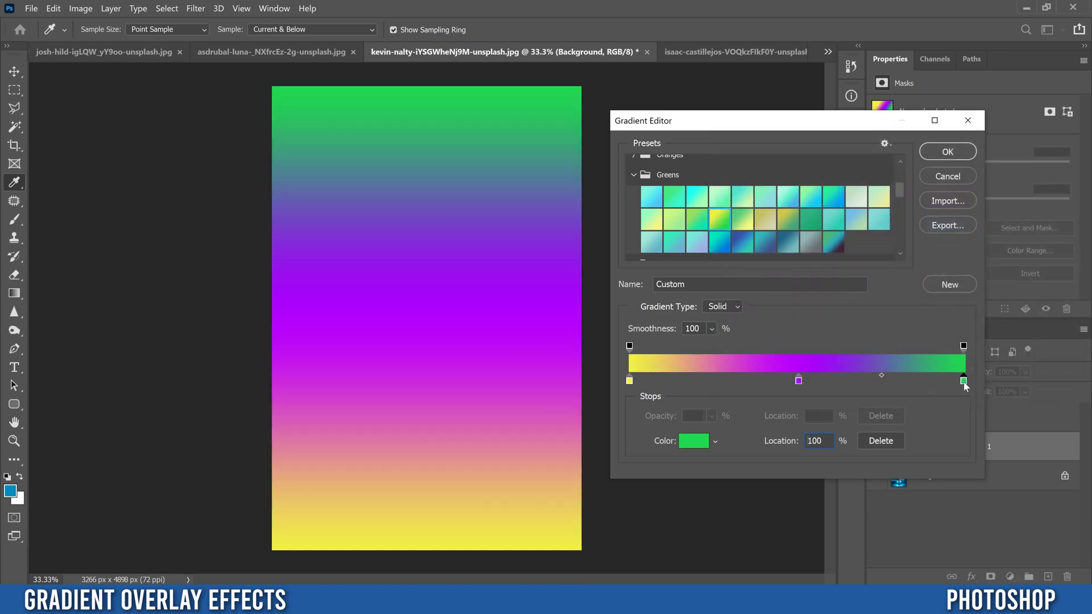
pyautogui.doubleClick(964, 382)
pyautogui.moveTo(923, 284); pyautogui.dragTo(920, 262)
pyautogui.click(894, 199)
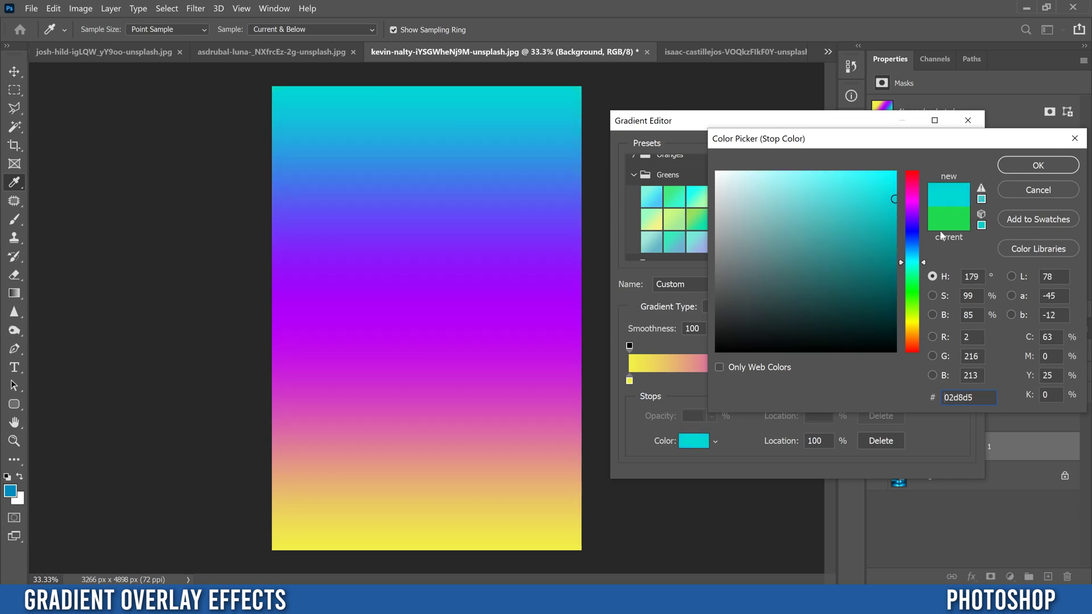
pyautogui.click(1024, 166)
pyautogui.moveTo(629, 381); pyautogui.dragTo(657, 383)
pyautogui.moveTo(964, 381); pyautogui.dragTo(928, 381)
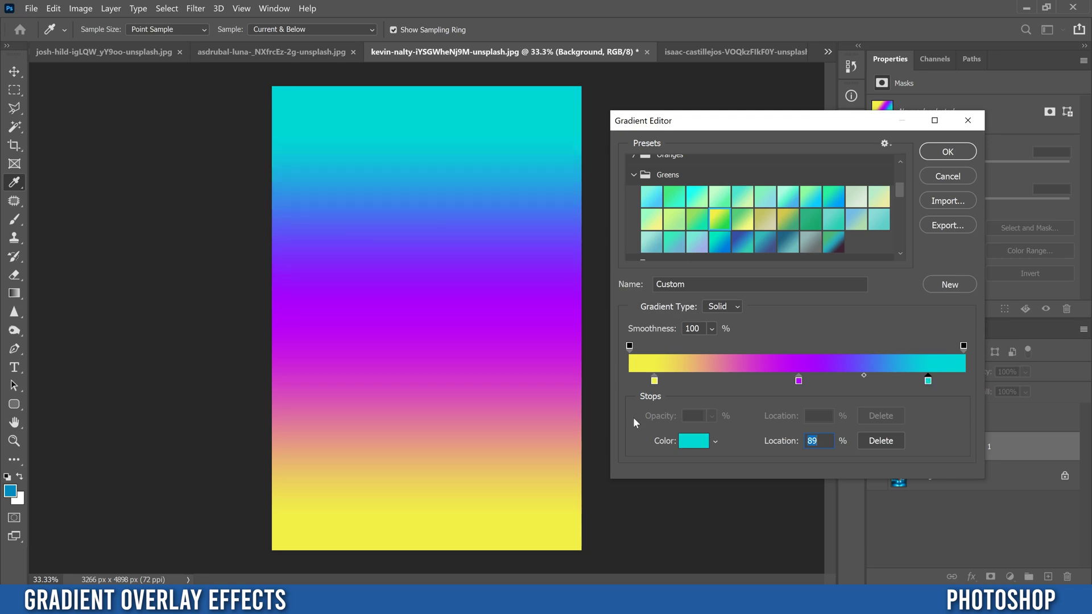
# Accept the custom yellow-purple-cyan gradient and set the Gradient Fill 1 layer to Soft Light at 90% opacity.
pyautogui.click(943, 154)
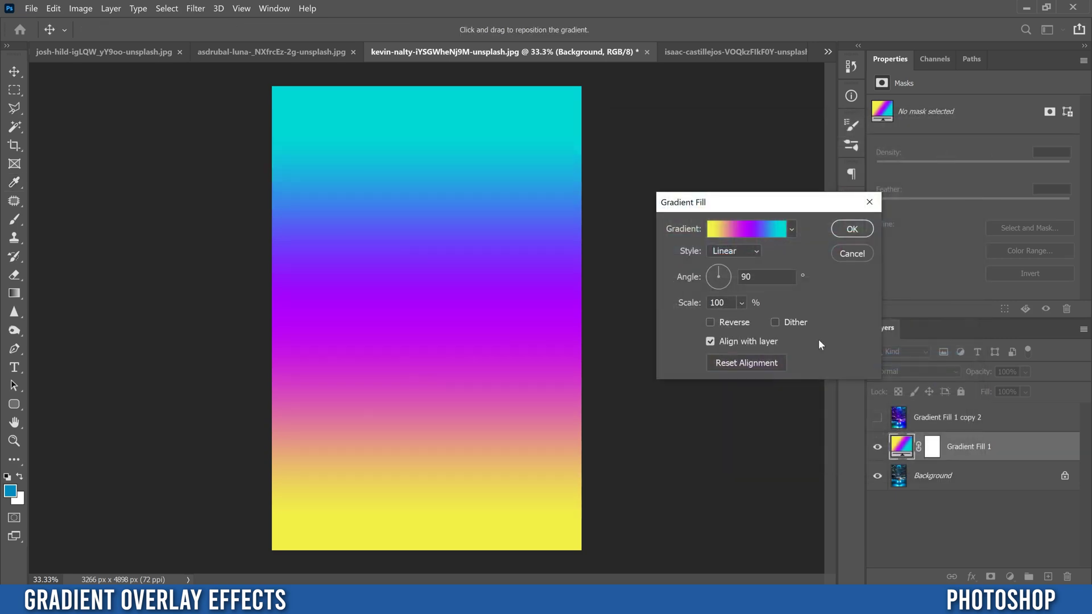
pyautogui.click(851, 229)
pyautogui.press('b')
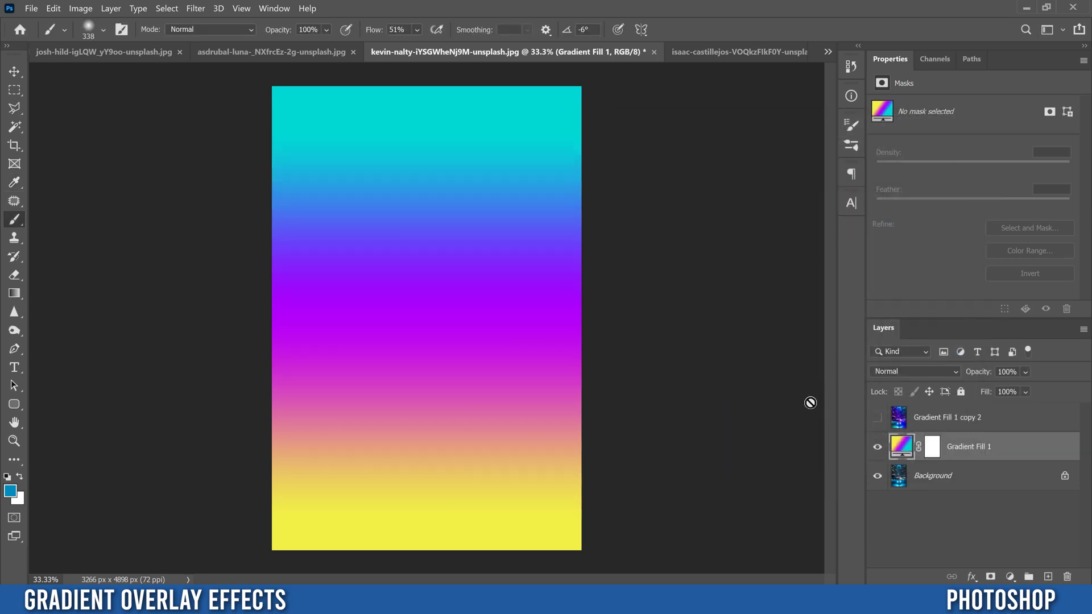
pyautogui.click(904, 371)
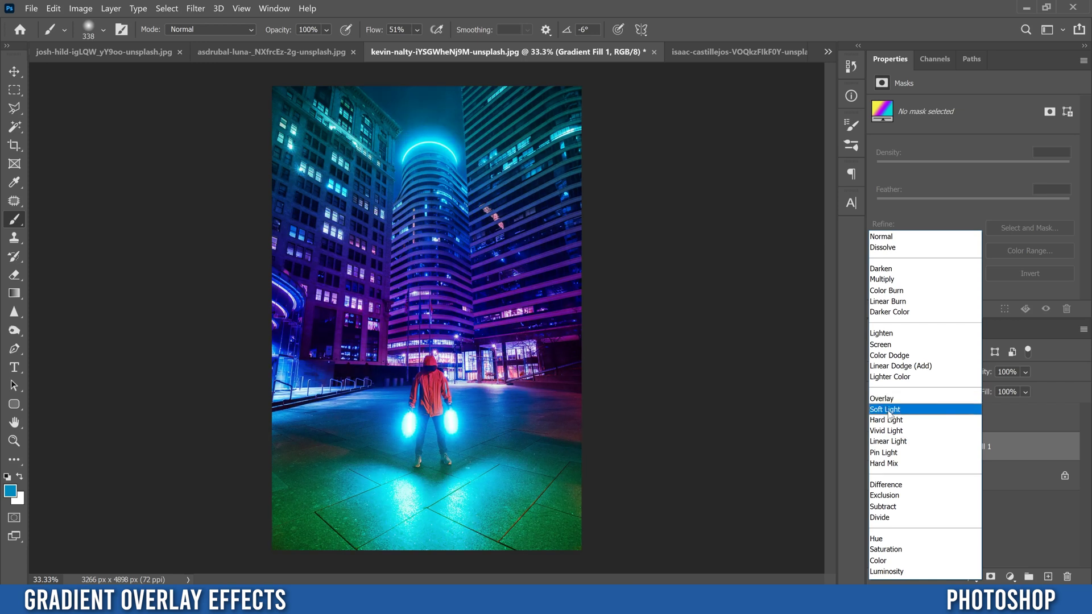
pyautogui.click(890, 410)
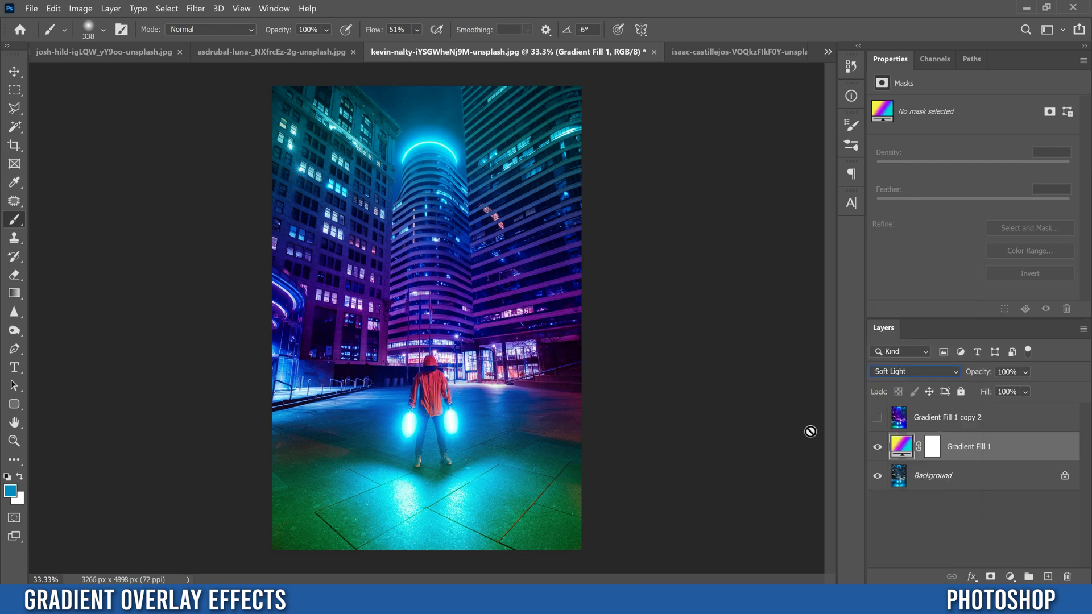
pyautogui.click(1026, 372)
pyautogui.moveTo(1072, 389); pyautogui.dragTo(1061, 390)
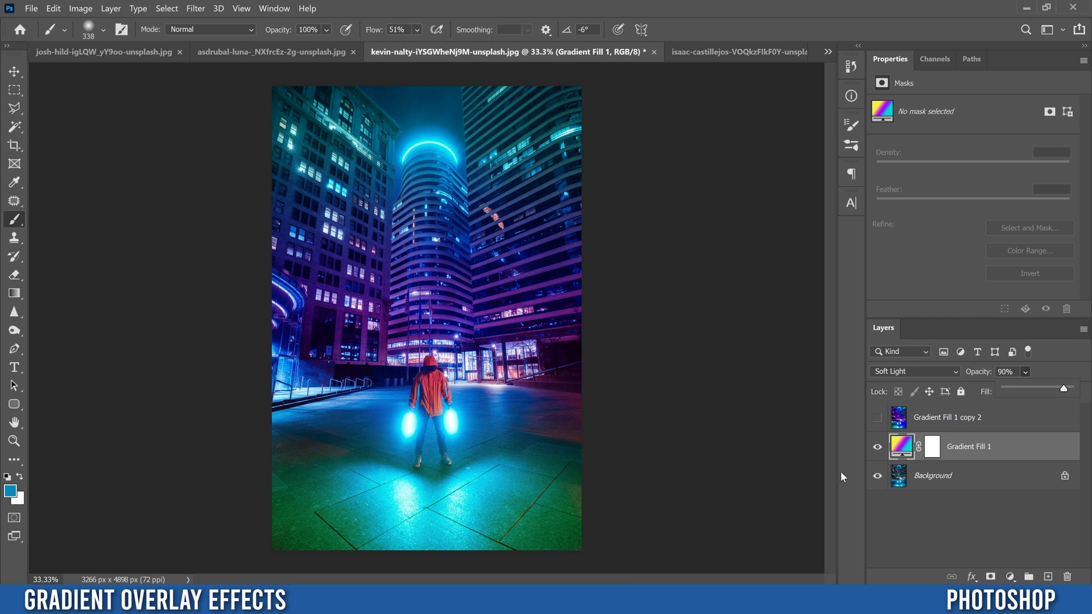
# In Gradient Fill 1's blending options, split the Blend If Underlying Layer black slider to 0 / 71.
pyautogui.click(1031, 449)
pyautogui.doubleClick(1031, 449)
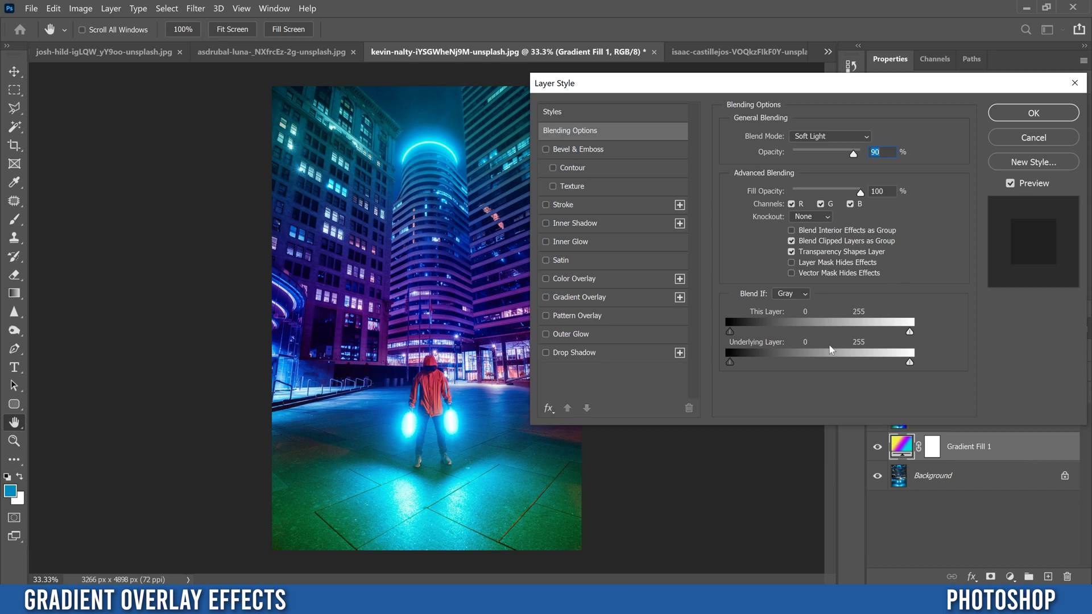
pyautogui.moveTo(658, 84); pyautogui.dragTo(671, 68)
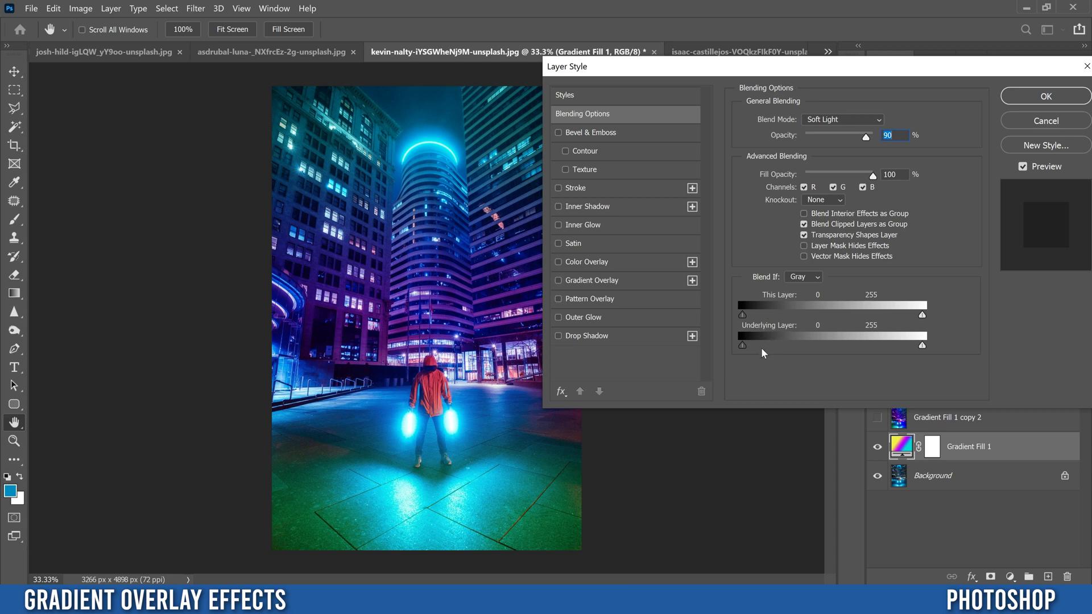
pyautogui.press('alt')
pyautogui.moveTo(743, 344); pyautogui.dragTo(749, 345)
pyautogui.moveTo(747, 346)
pyautogui.mouseDown()
pyautogui.moveTo(811, 343)
pyautogui.moveTo(744, 350)
pyautogui.mouseUp()
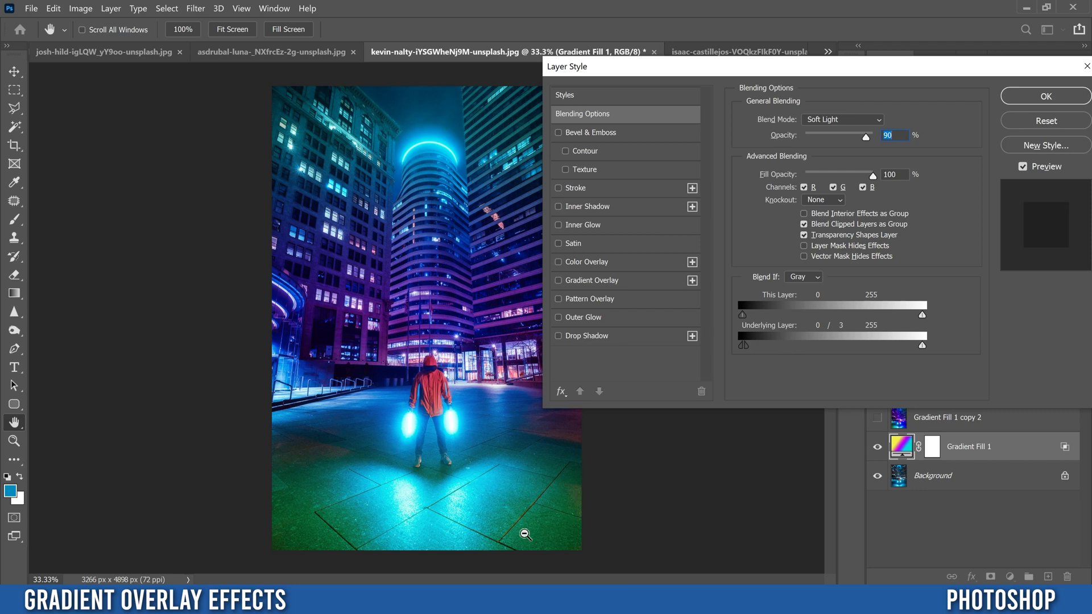
pyautogui.moveTo(746, 343); pyautogui.dragTo(783, 340)
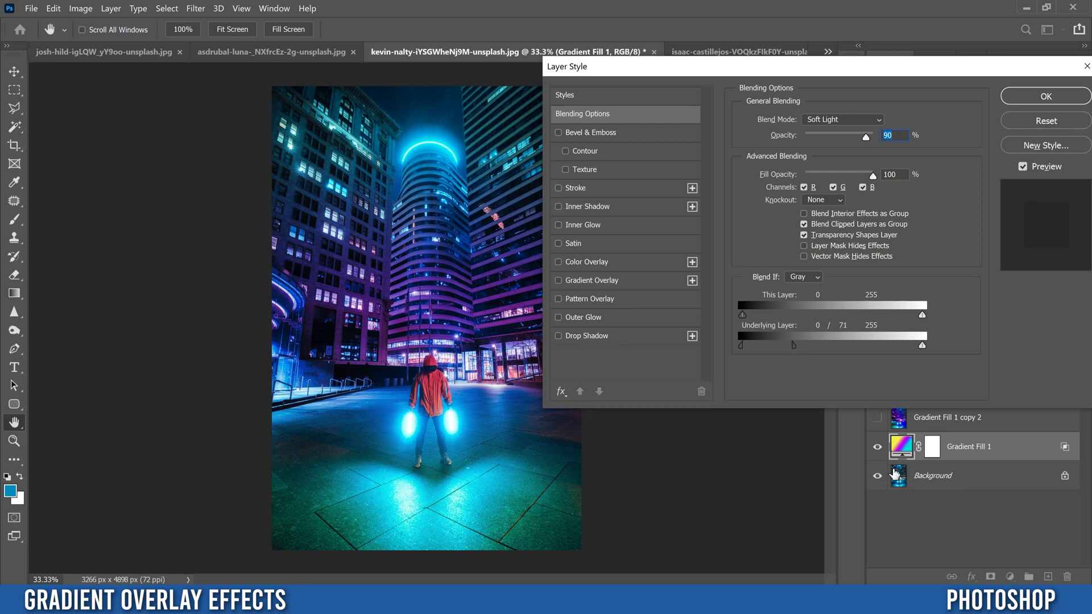
# Fine-tune the Underlying Layer blend range, moving the white slider slightly inward, and apply the layer's blending options.
pyautogui.moveTo(922, 345); pyautogui.dragTo(918, 346)
pyautogui.moveTo(814, 345); pyautogui.dragTo(889, 350)
pyautogui.click(1030, 98)
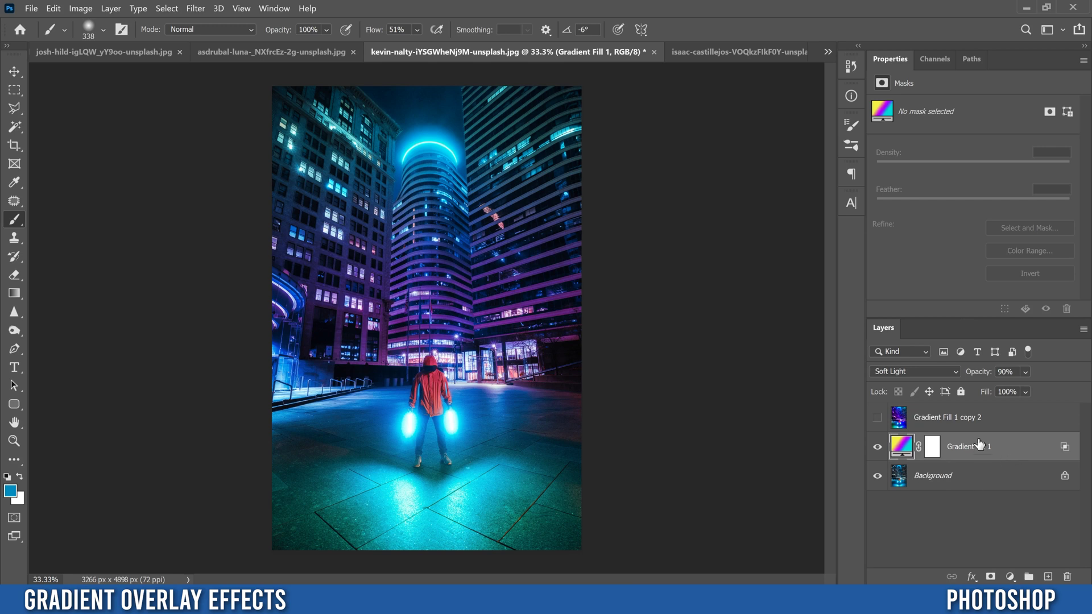
# Add a Levels adjustment above Gradient Fill 1 with midtones at 0.87 and the black output level at 22.
pyautogui.click(1010, 576)
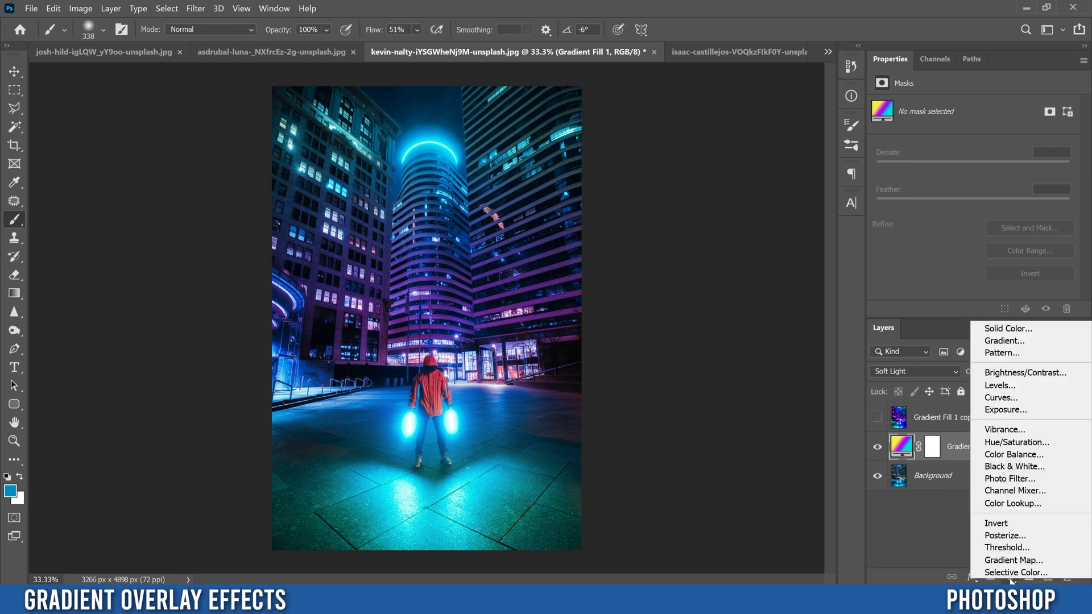
pyautogui.click(1001, 387)
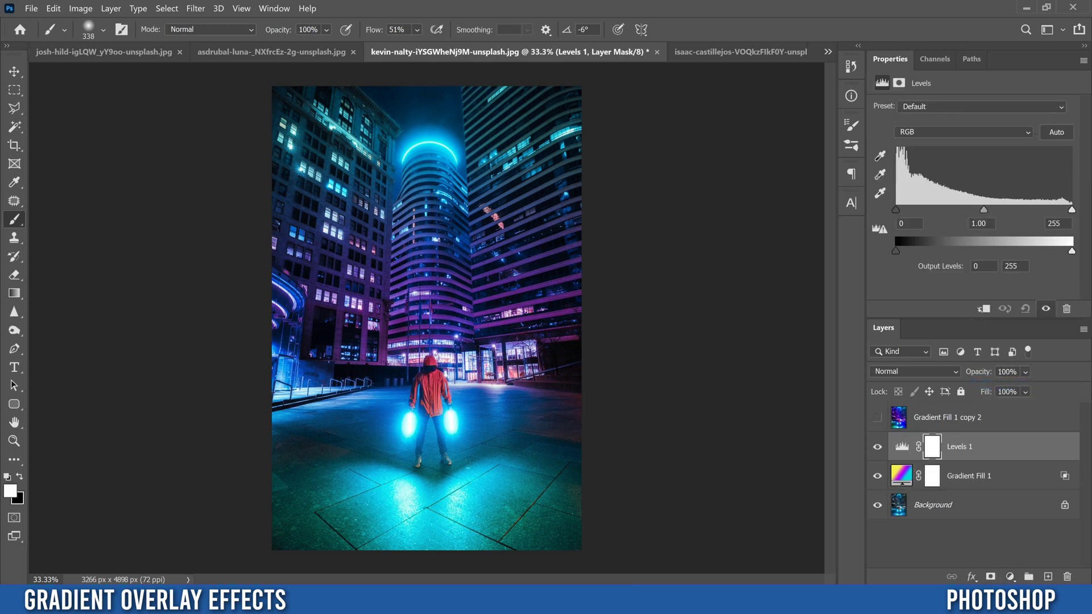
pyautogui.moveTo(983, 209)
pyautogui.mouseDown()
pyautogui.moveTo(995, 208)
pyautogui.moveTo(965, 210)
pyautogui.moveTo(992, 210)
pyautogui.mouseUp()
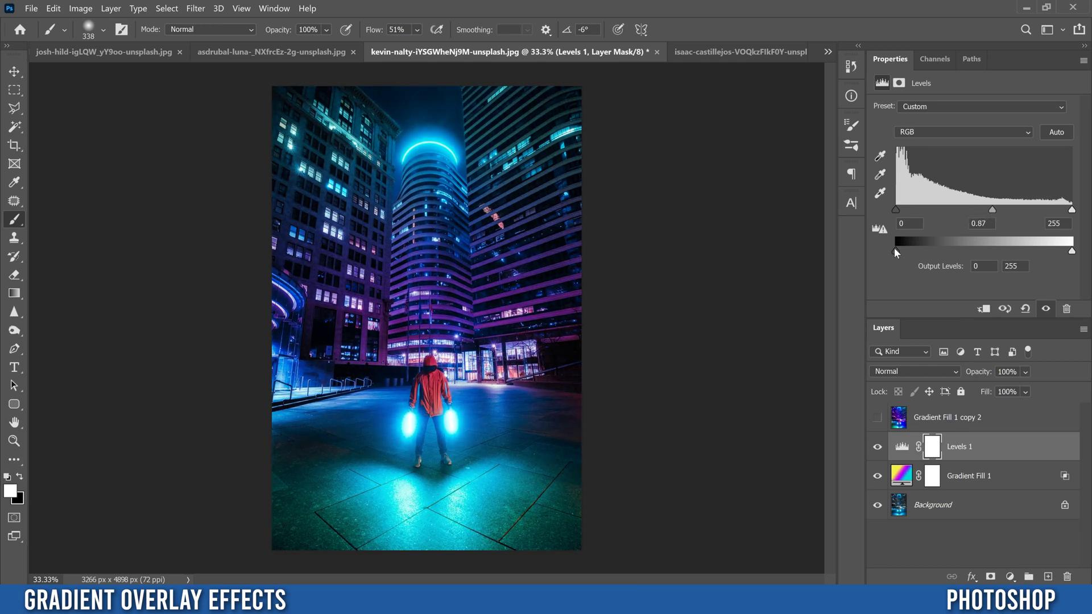
pyautogui.moveTo(895, 250); pyautogui.dragTo(910, 250)
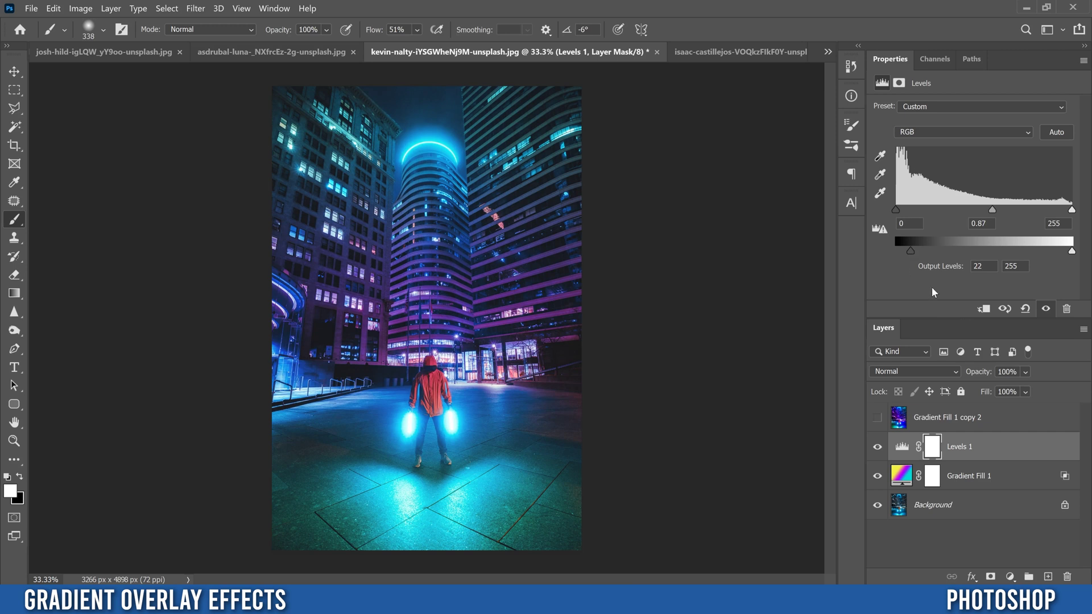
# Add a Hue/Saturation adjustment above Levels 1 at 29% layer opacity, with hue +15 and saturation +7.
pyautogui.click(1010, 577)
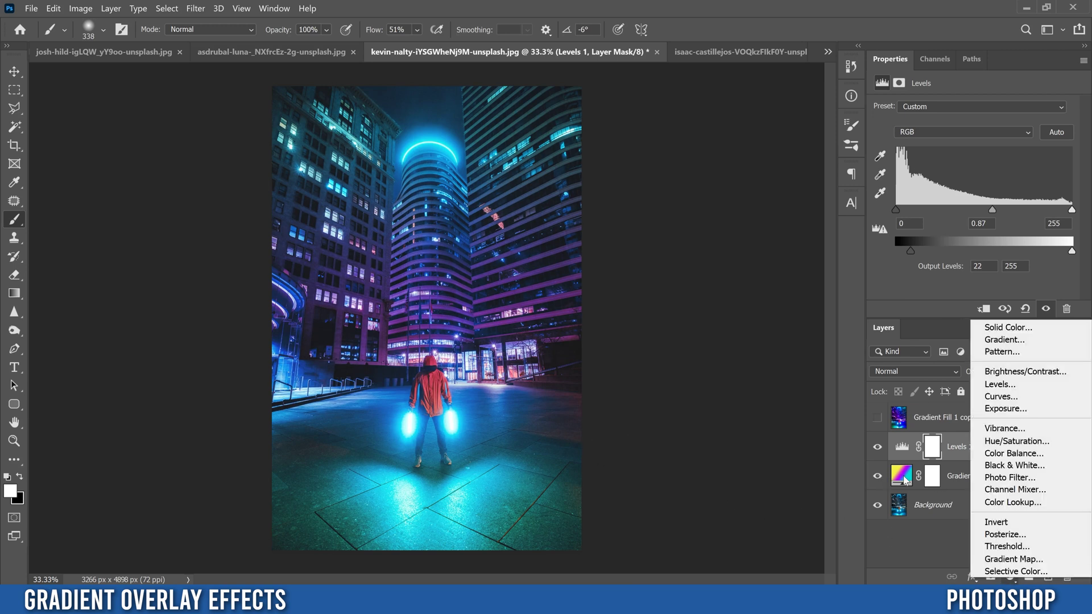
pyautogui.click(1017, 442)
pyautogui.click(1025, 371)
pyautogui.moveTo(1073, 391); pyautogui.dragTo(1024, 392)
pyautogui.moveTo(973, 161); pyautogui.dragTo(1031, 192)
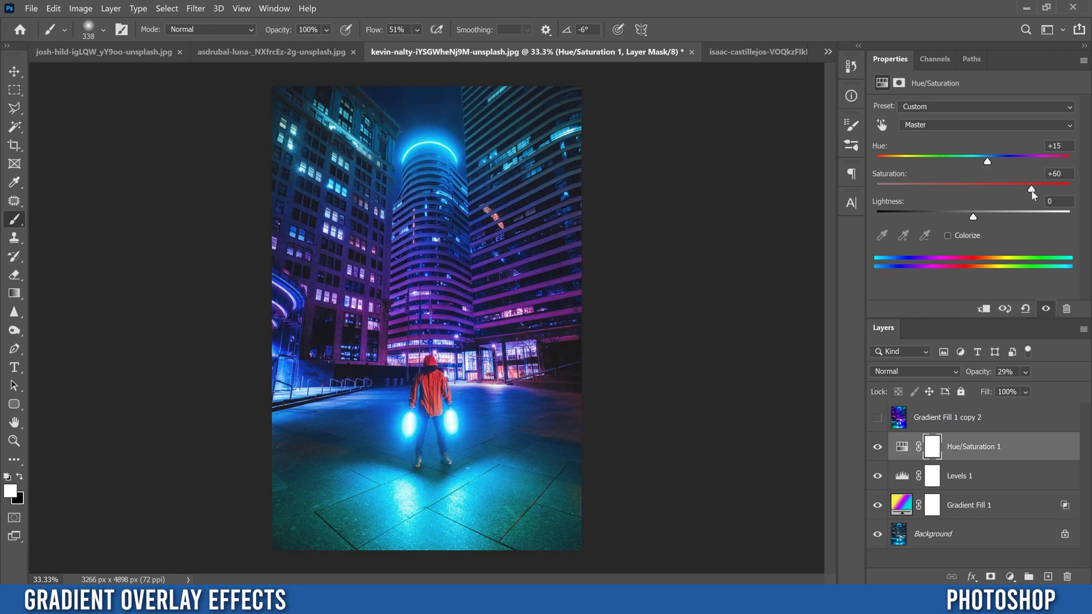
pyautogui.moveTo(966, 200)
pyautogui.mouseDown()
pyautogui.moveTo(927, 200)
pyautogui.moveTo(981, 193)
pyautogui.mouseUp()
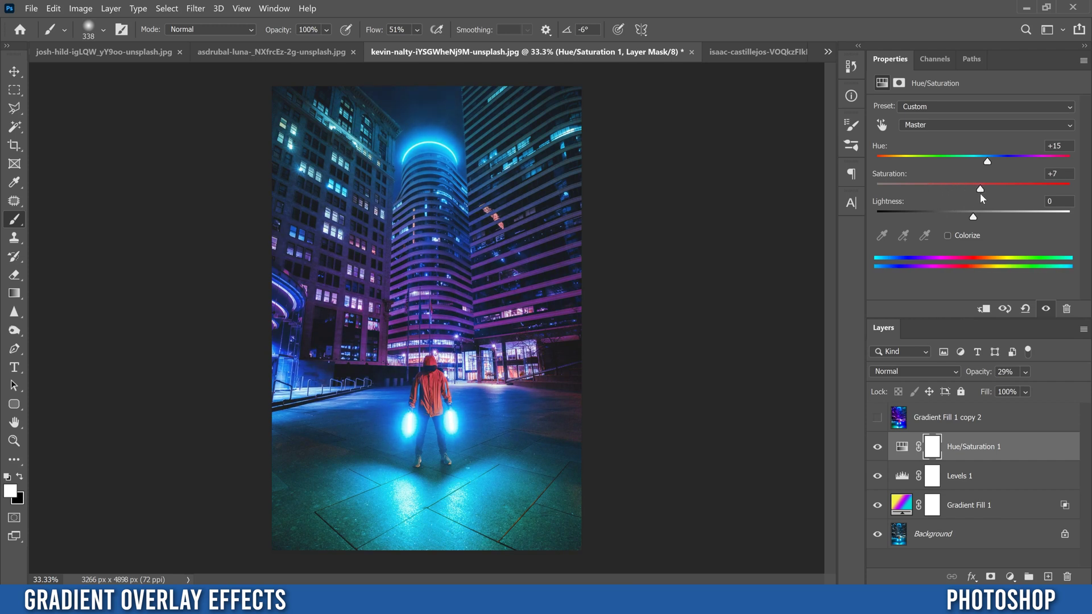
# Edit the Gradient Fill 1 layer, rotating its gradient to 49.25° and fine-tuning its scale.
pyautogui.doubleClick(899, 505)
pyautogui.moveTo(719, 273); pyautogui.dragTo(730, 275)
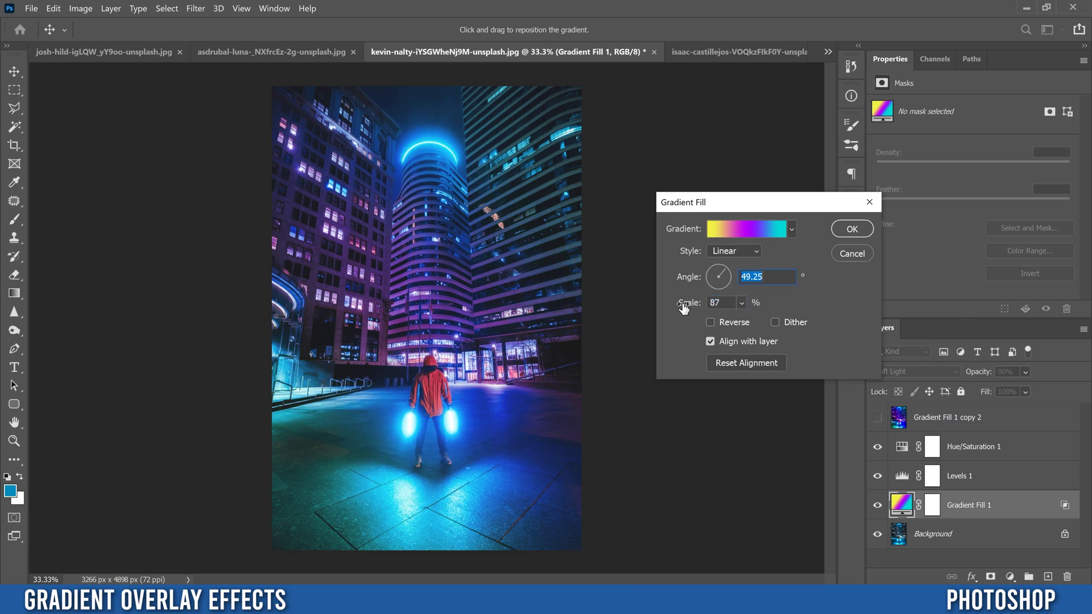
pyautogui.moveTo(693, 307); pyautogui.dragTo(705, 307)
pyautogui.click(852, 229)
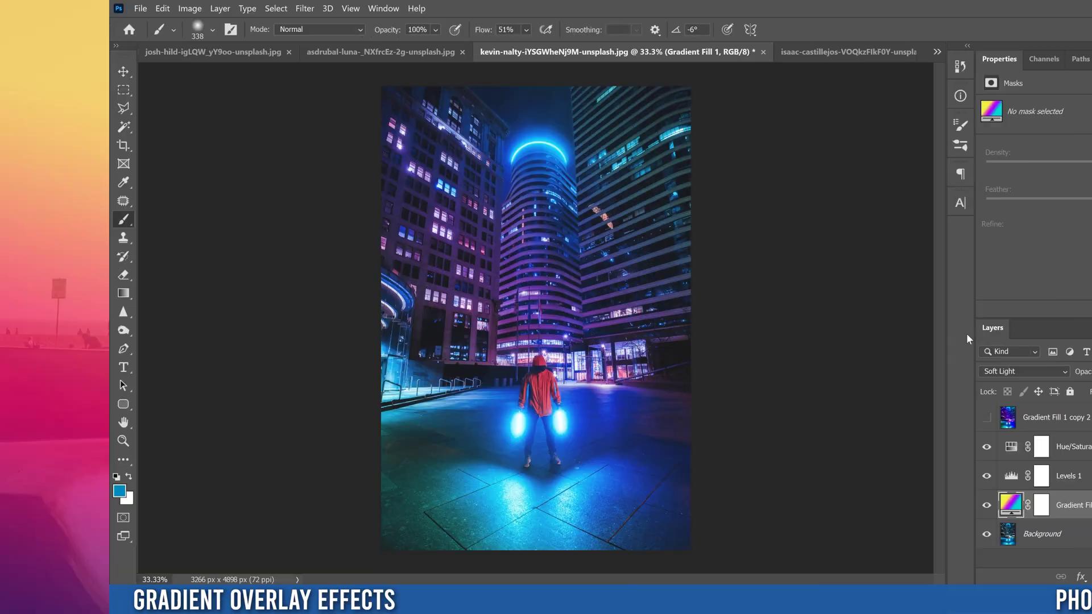